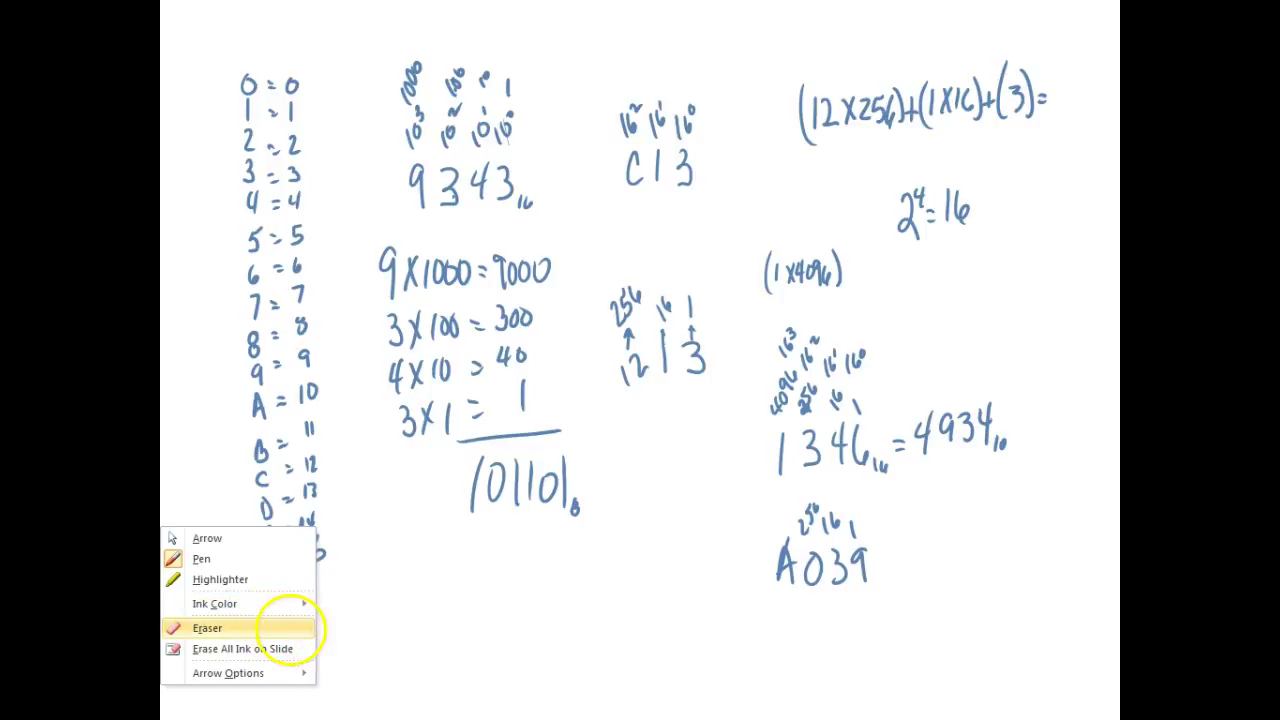
Switch from the handwritten number-system slide to the Calculator window
left_click(290, 628)
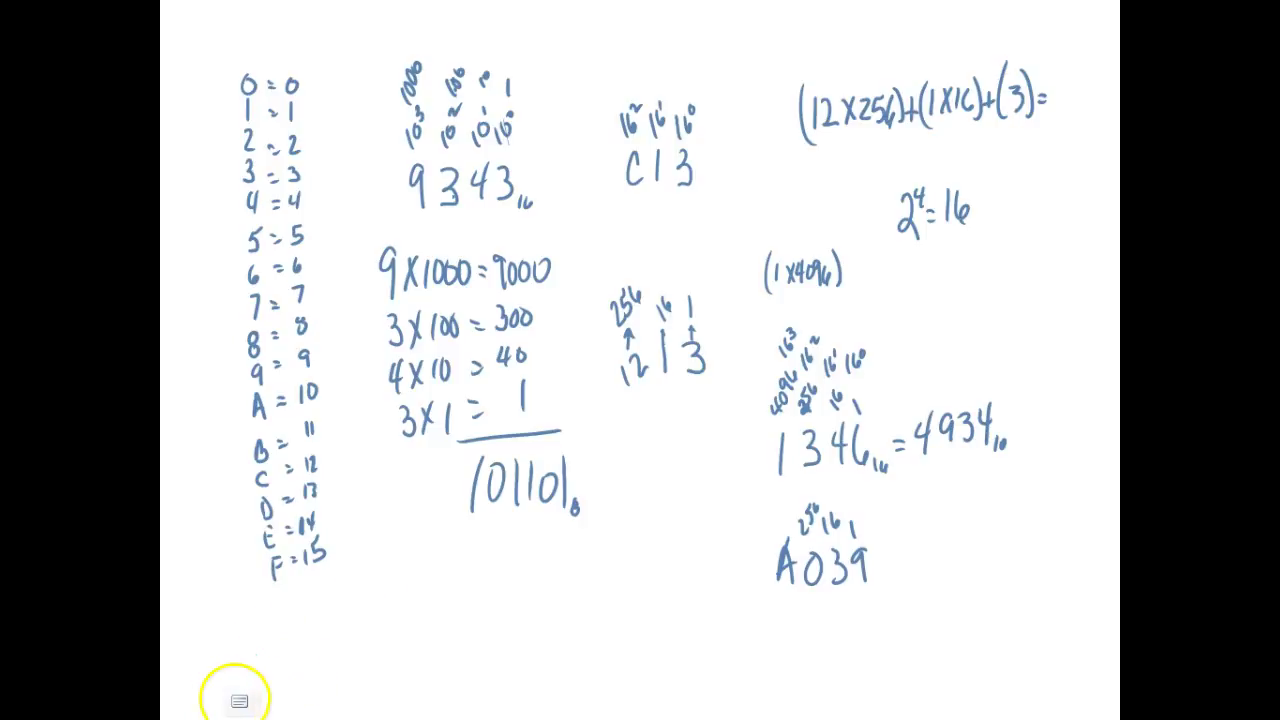
mouse_move(214, 696)
key("alt+Tab")
key("alt+Tab")
key("alt+Tab")
key("alt+Tab")
key("alt+Tab")
key("alt+Tab")
key("alt+Tab")
key("alt+Tab")
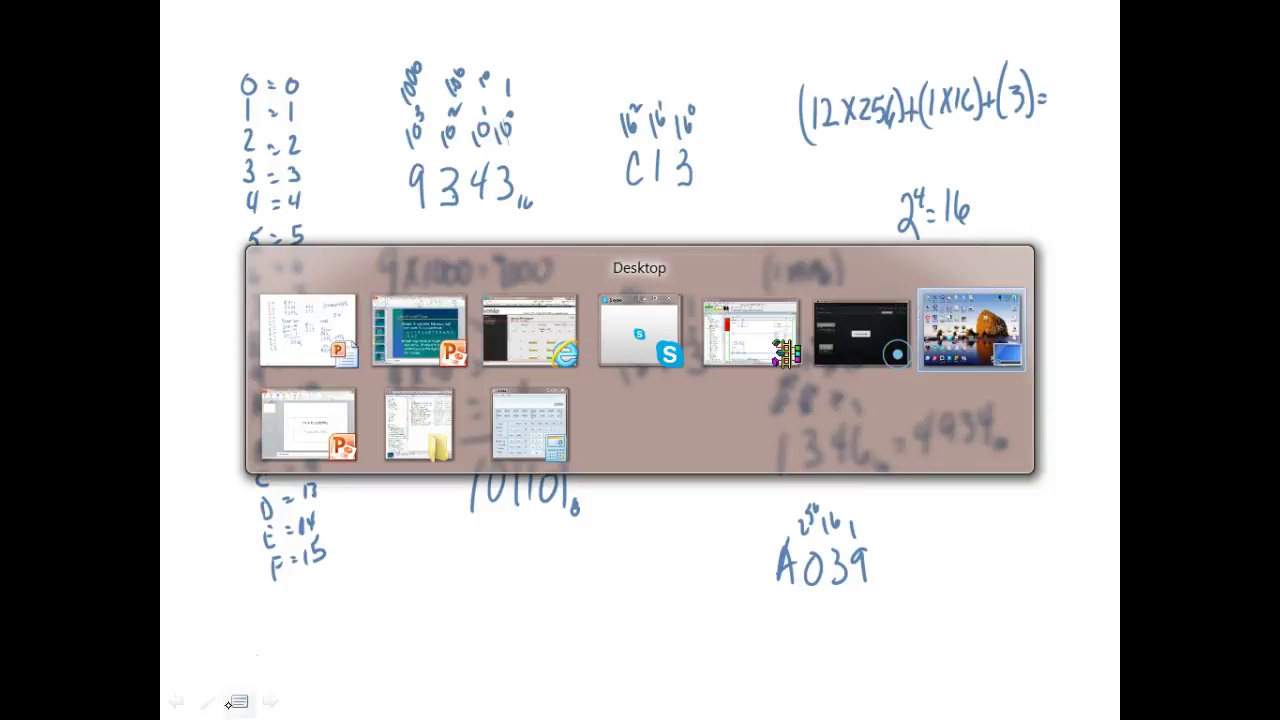
key("alt+Tab")
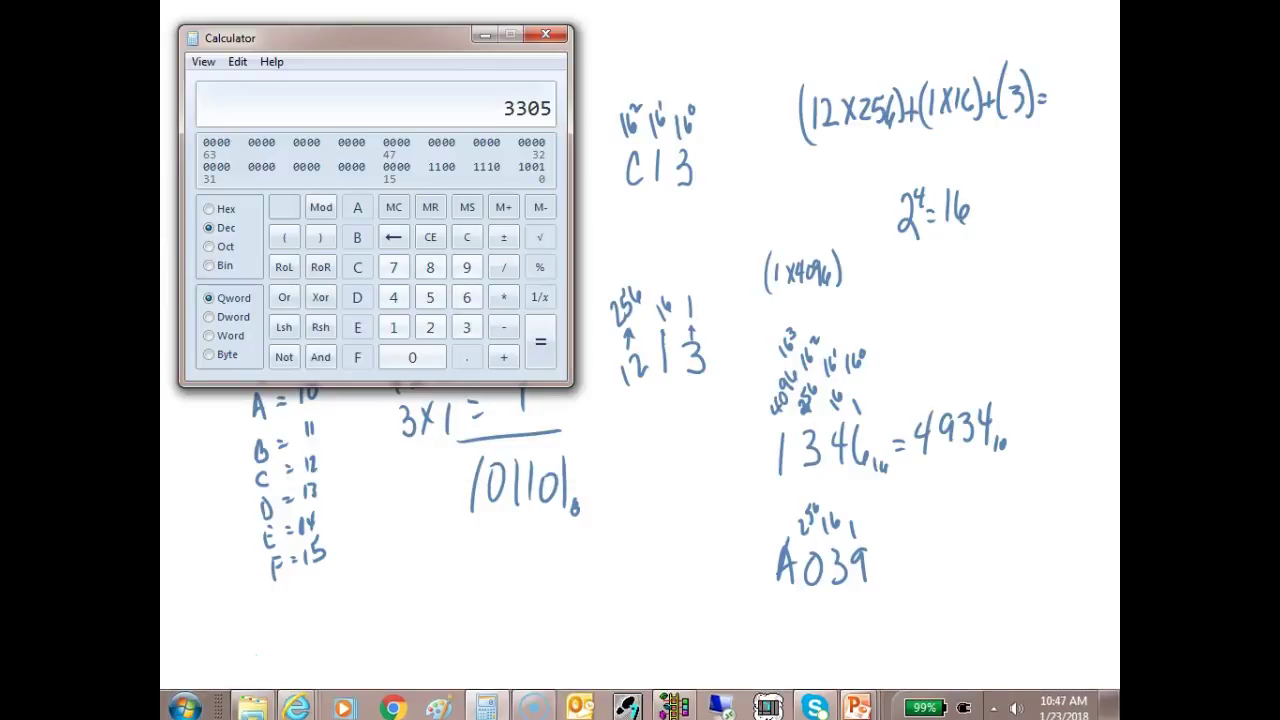
Count up from 1 to 22 in decimal by repeatedly adding 1
left_click(394, 328)
left_click(401, 118)
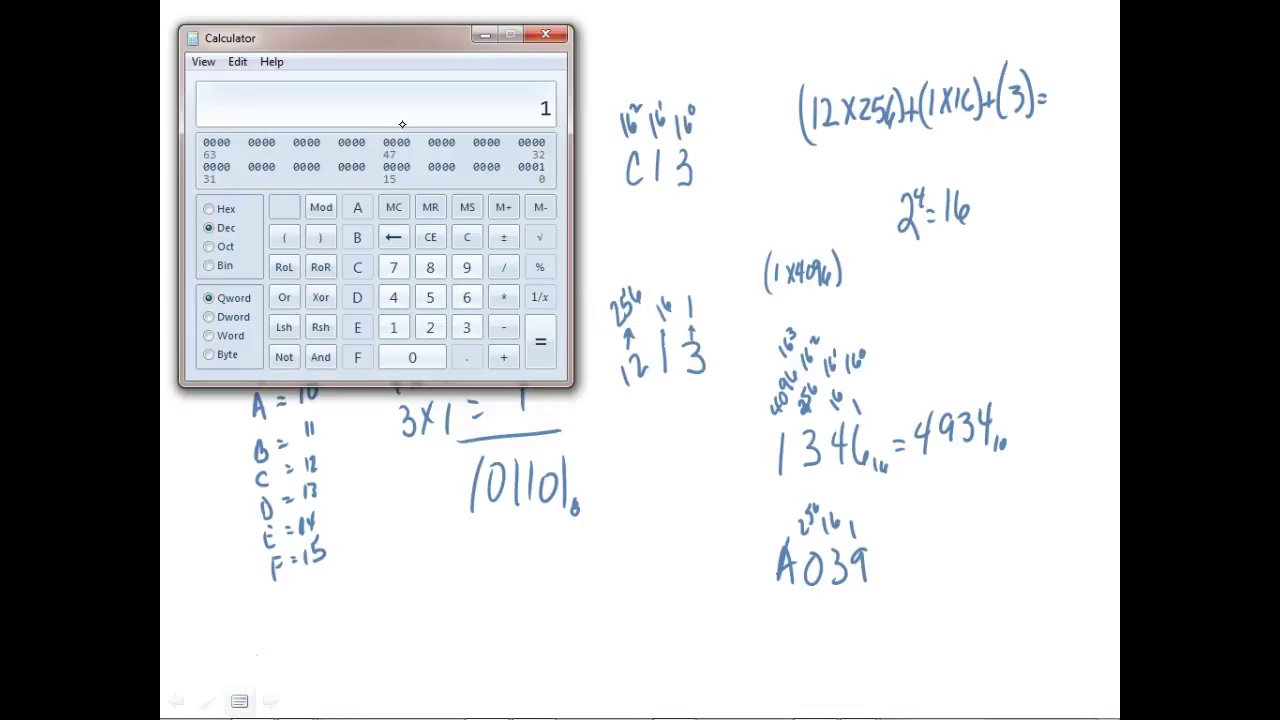
left_click(500, 355)
left_click(547, 352)
left_click(547, 353)
left_click(548, 354)
left_click(548, 355)
left_click(547, 356)
left_click(545, 357)
left_click(543, 359)
left_click(543, 359)
left_click(539, 352)
left_click(539, 353)
left_click(539, 353)
left_click(539, 354)
left_click(539, 353)
left_click(539, 353)
left_click(539, 353)
left_click(539, 353)
left_click(539, 353)
left_click(539, 353)
left_click(539, 353)
left_click(539, 353)
left_click(539, 353)
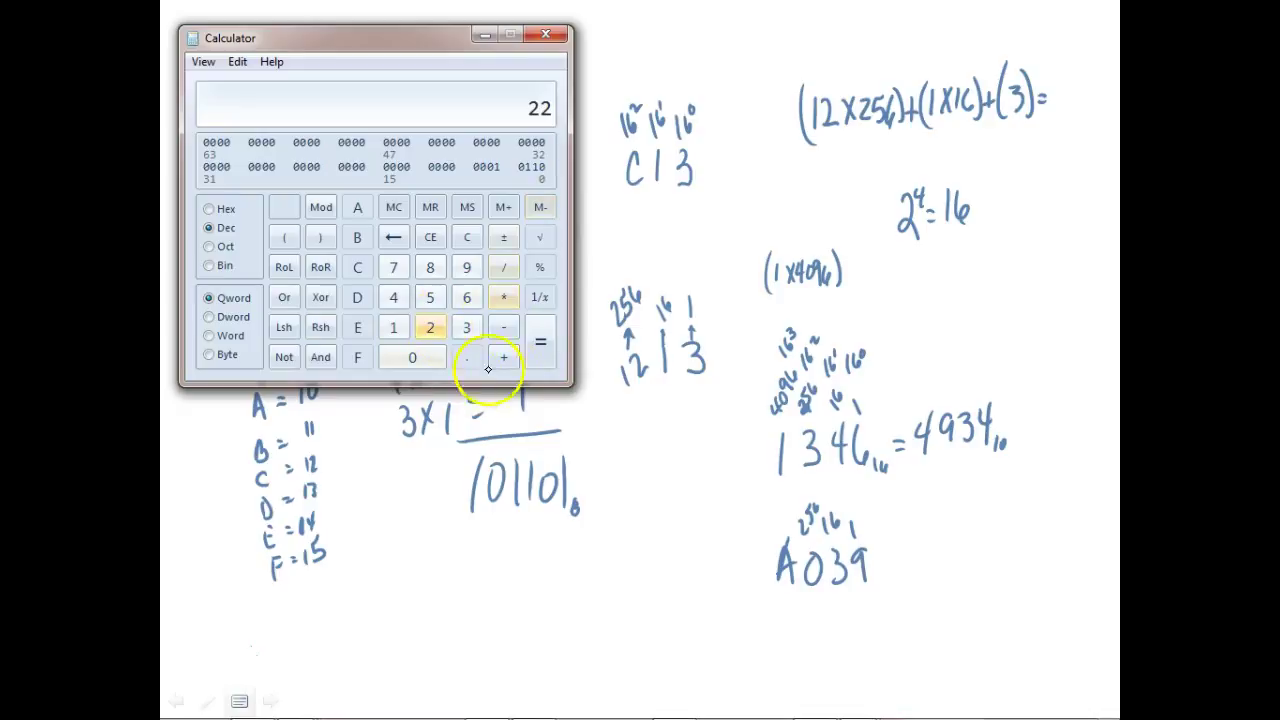
Clear the decimal result, set the number base to octal, and count up to 100 by repeatedly adding 1
left_click(465, 237)
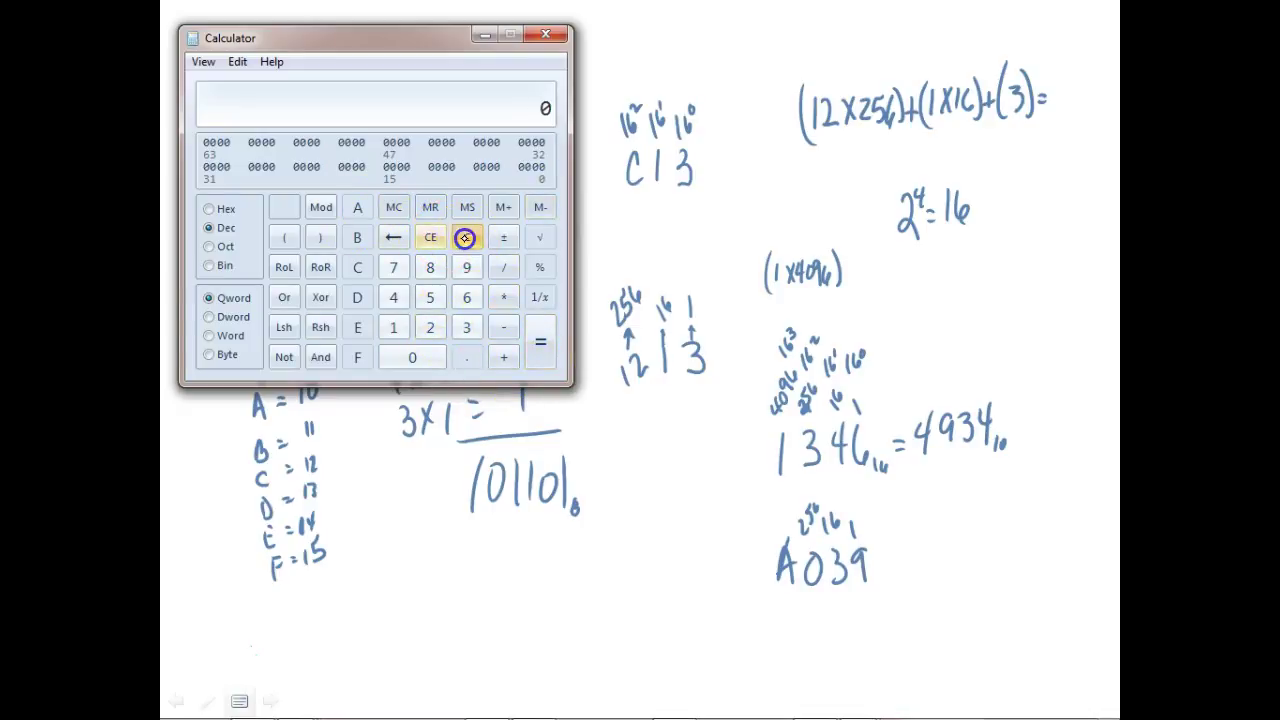
left_click(209, 246)
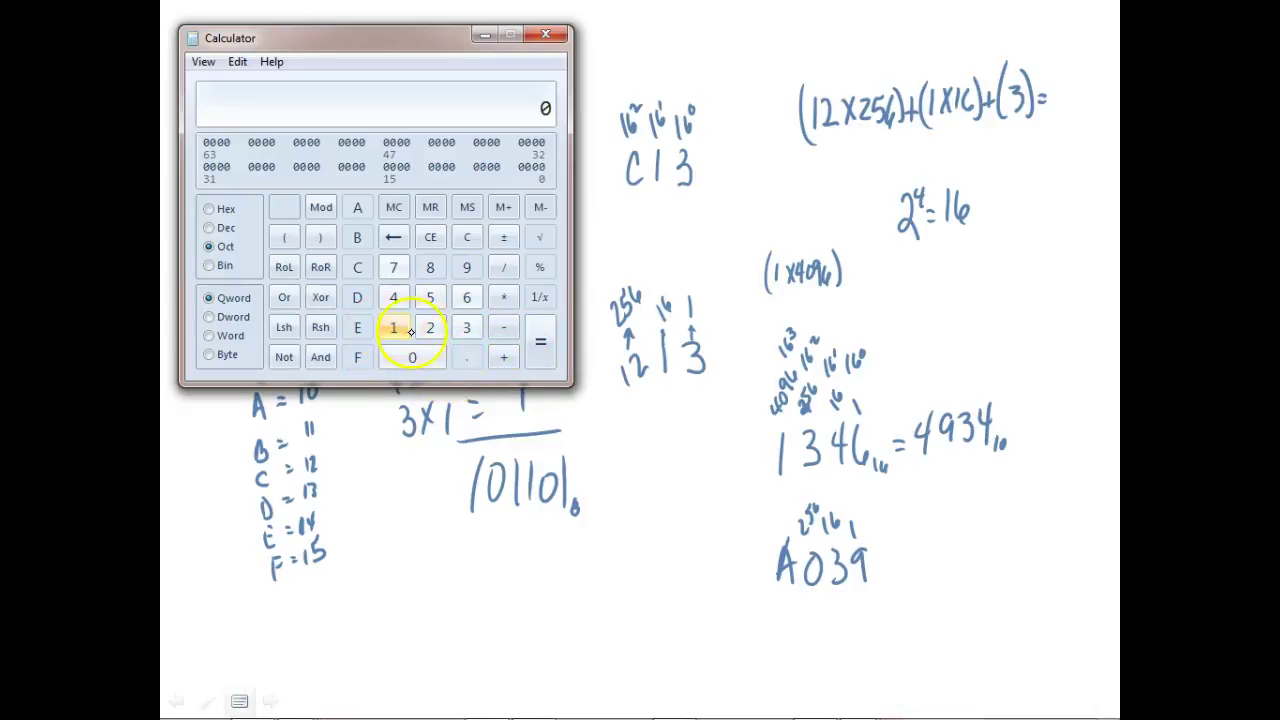
left_click(503, 357)
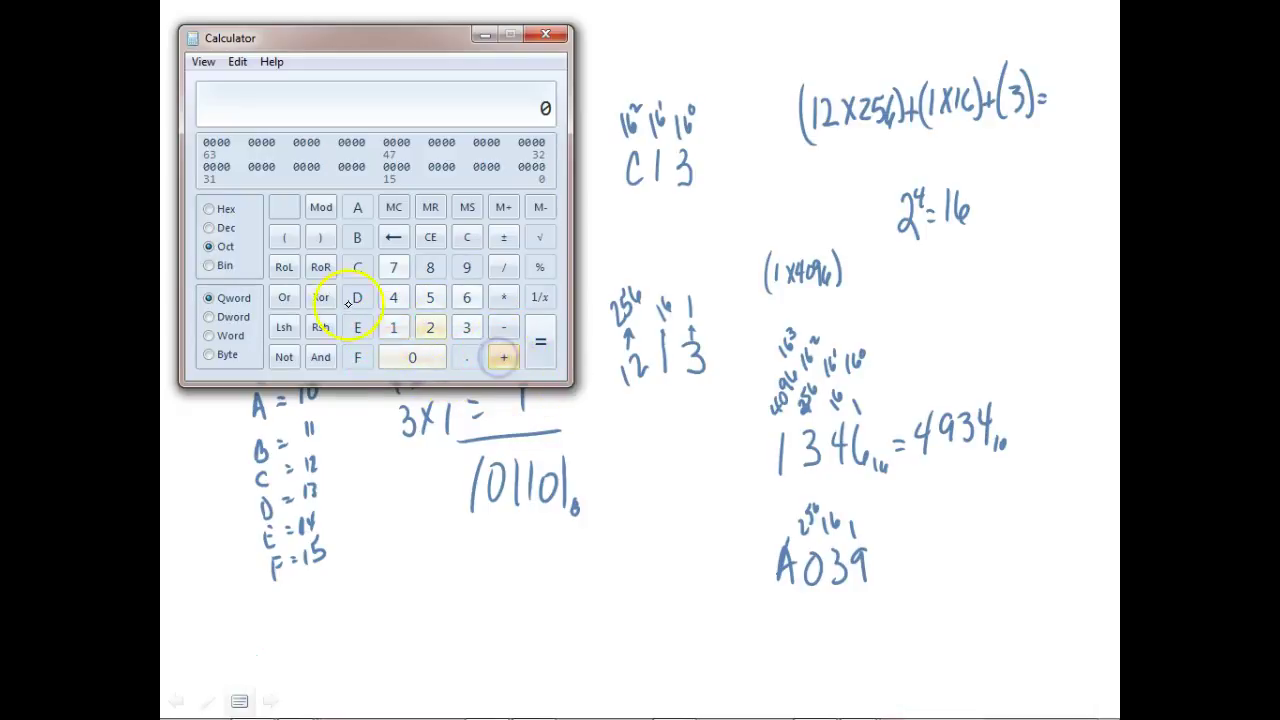
left_click(393, 327)
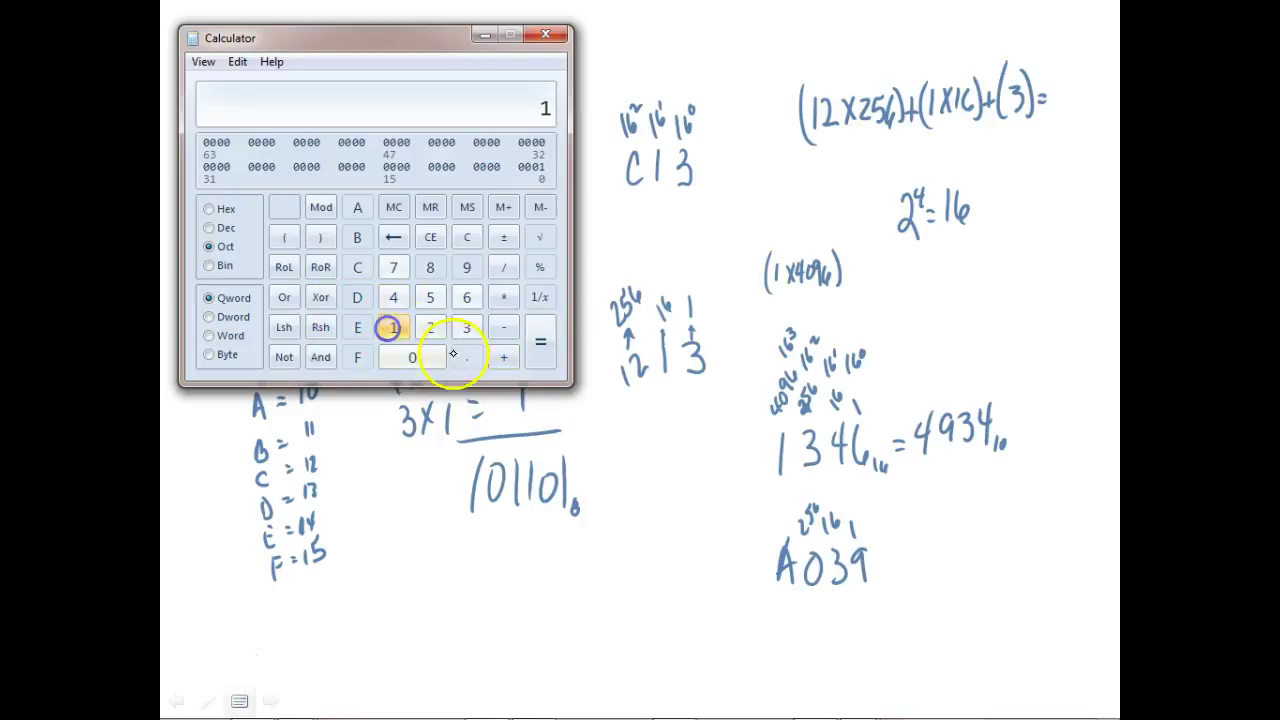
left_click(538, 345)
left_click(528, 357)
left_click(542, 361)
left_click(542, 361)
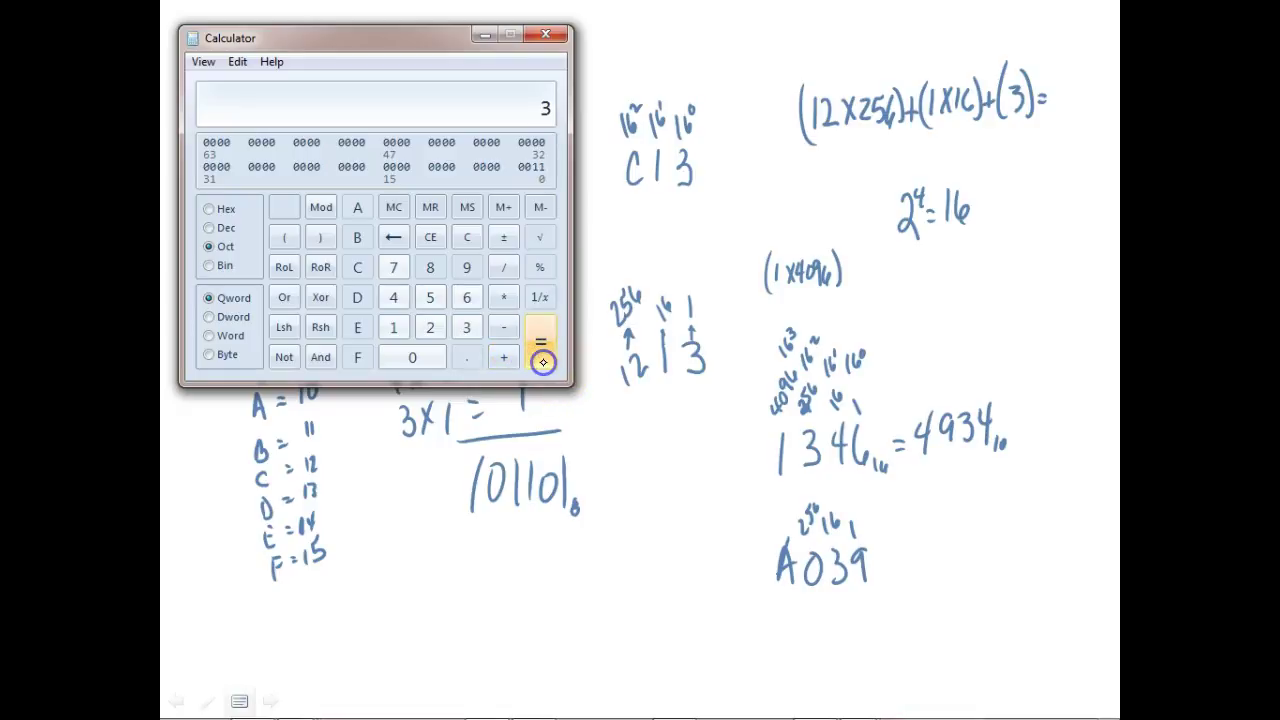
left_click(542, 361)
left_click(542, 361)
left_click(542, 361)
left_click(542, 361)
left_click(541, 355)
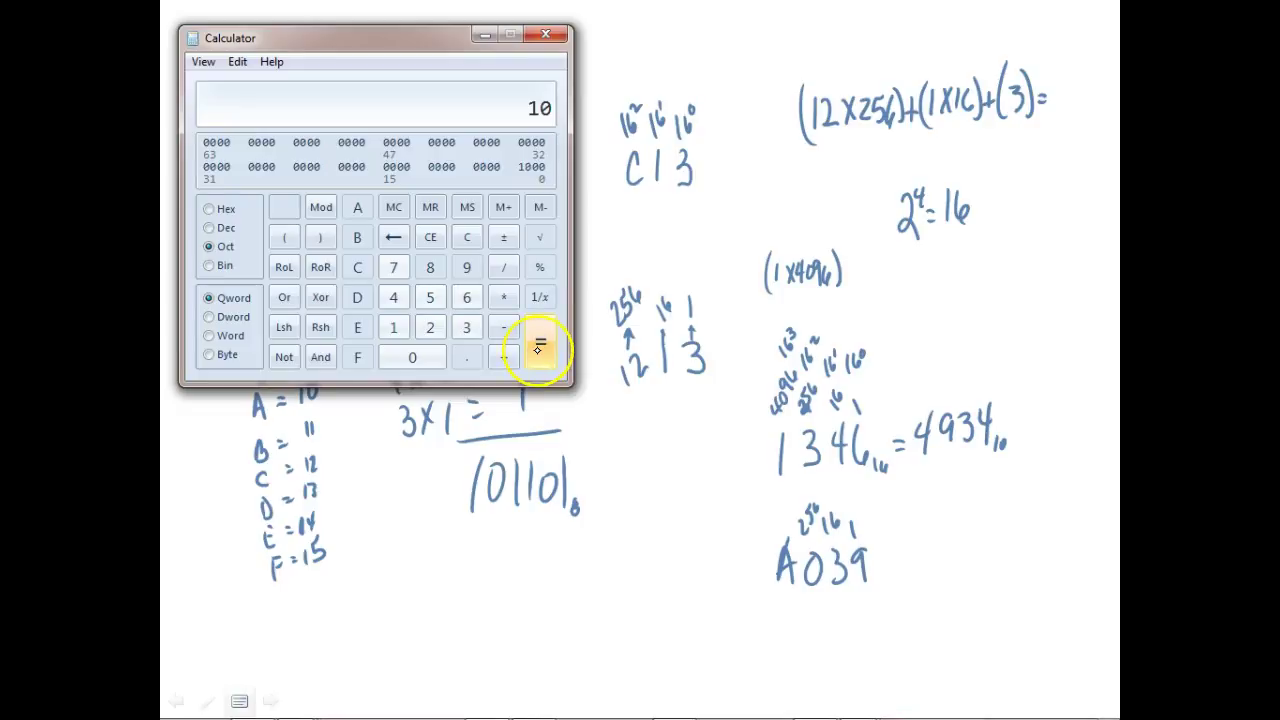
left_click(538, 348)
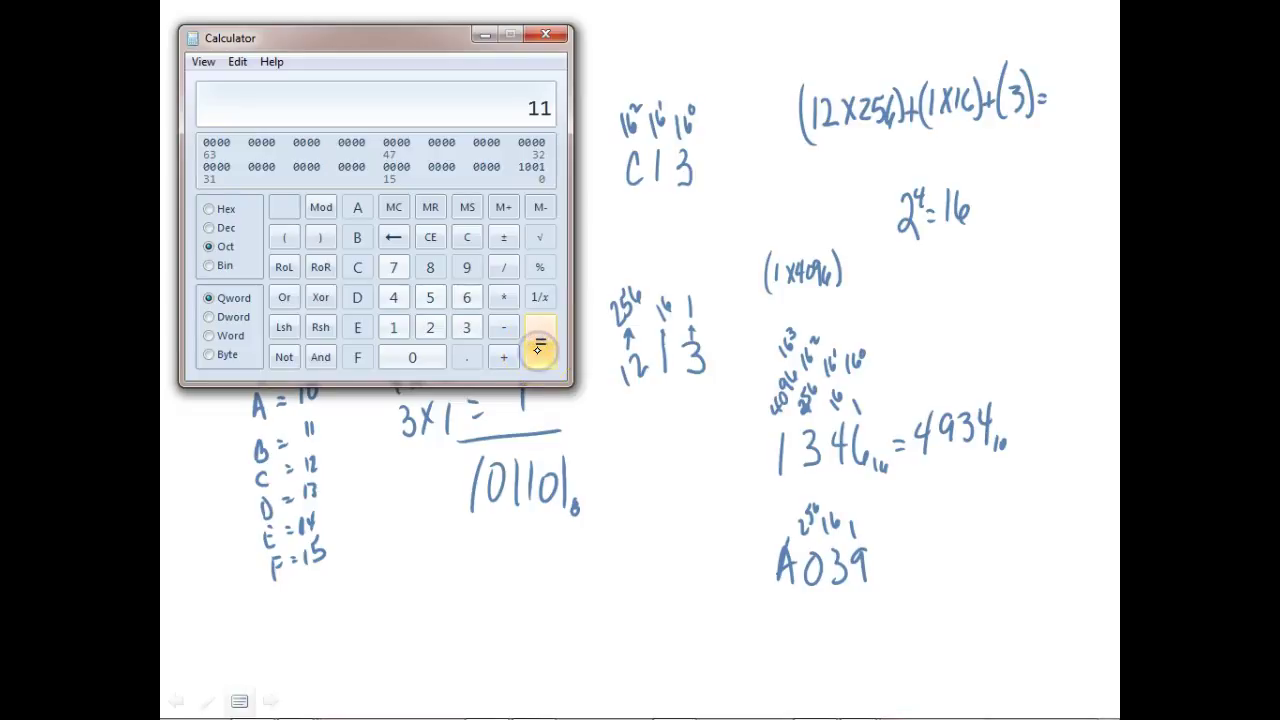
left_click(538, 348)
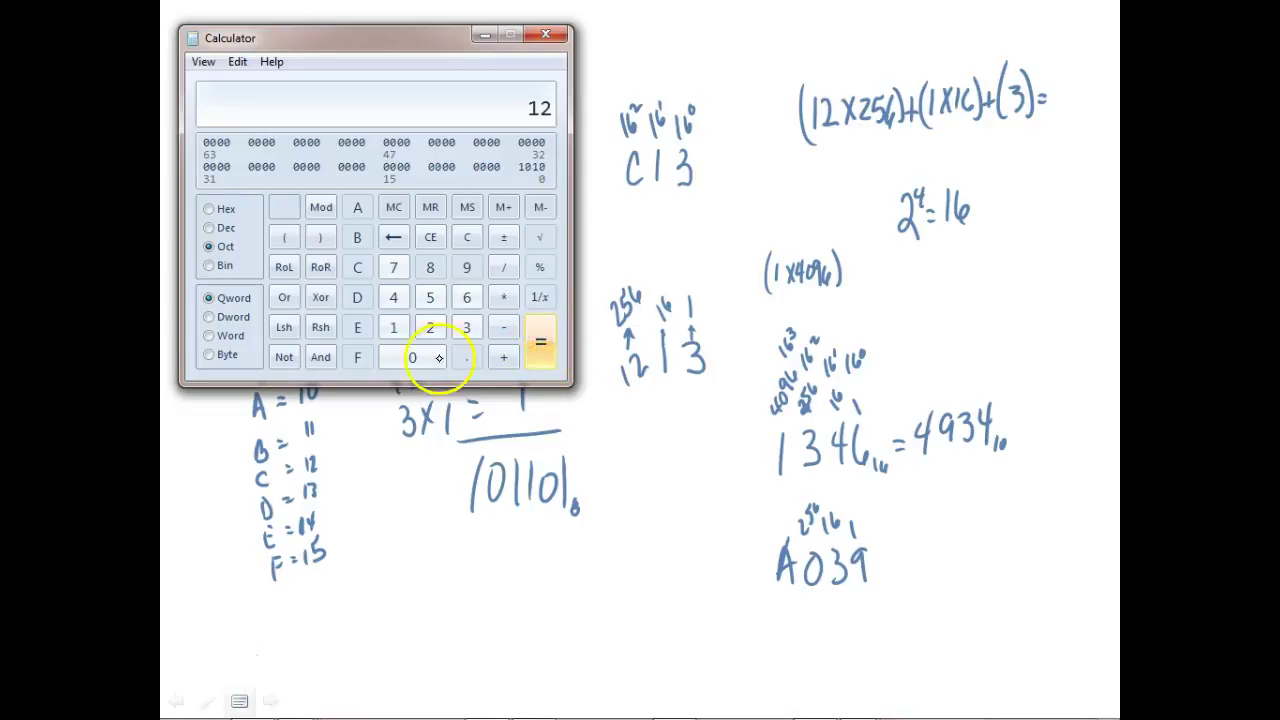
left_click(543, 329)
left_click(544, 329)
left_click(544, 329)
left_click(544, 329)
left_click(543, 330)
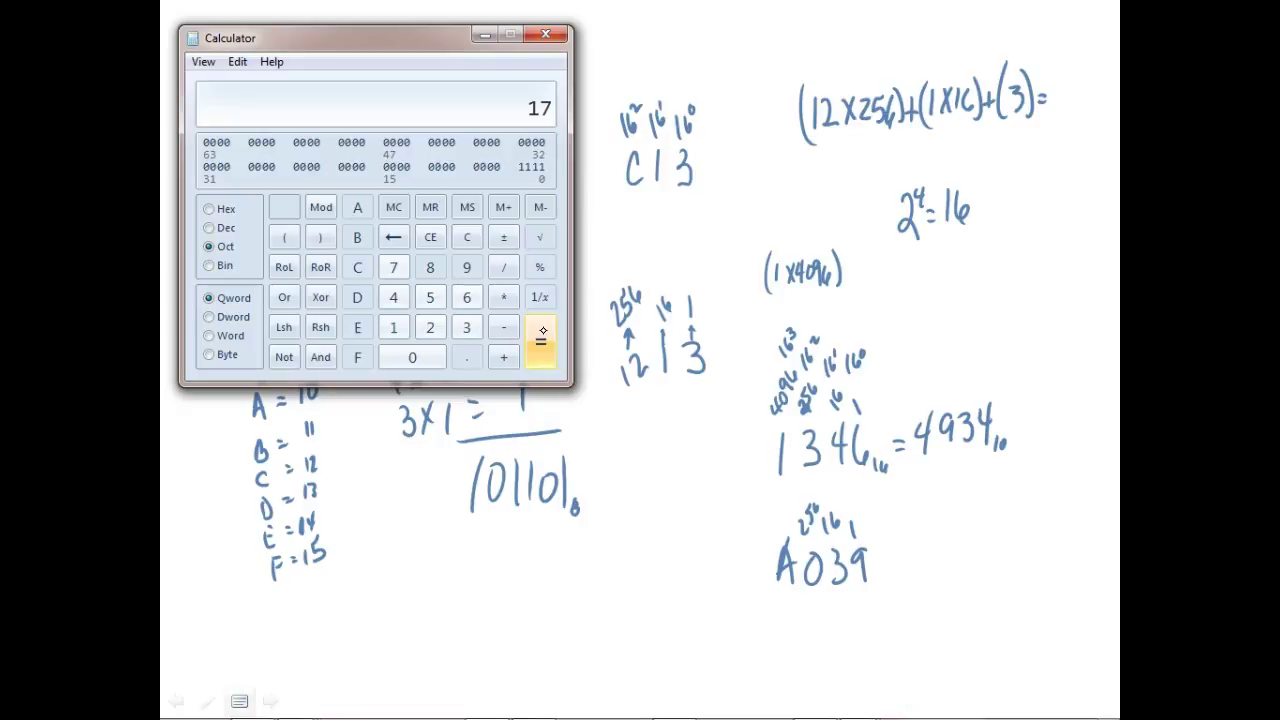
left_click(535, 338)
left_click(539, 338)
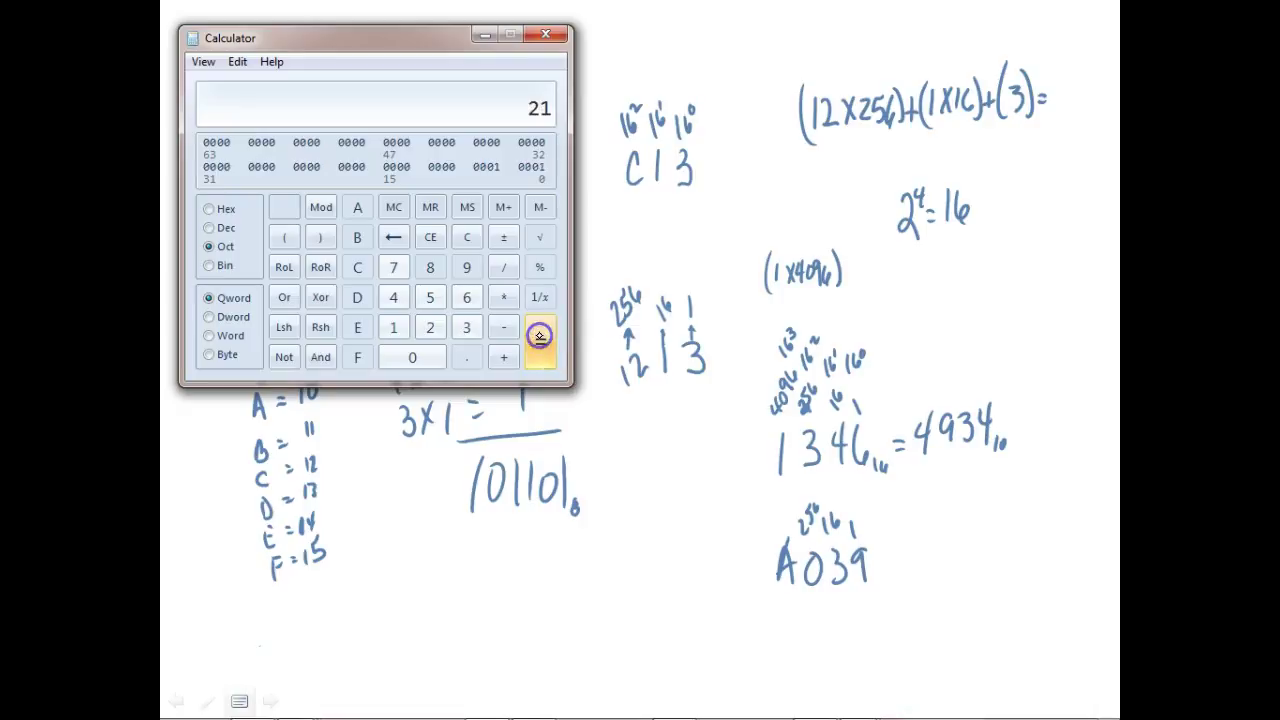
left_click(539, 338)
left_click(539, 337)
left_click(539, 337)
left_click(539, 337)
left_click(539, 337)
left_click(539, 337)
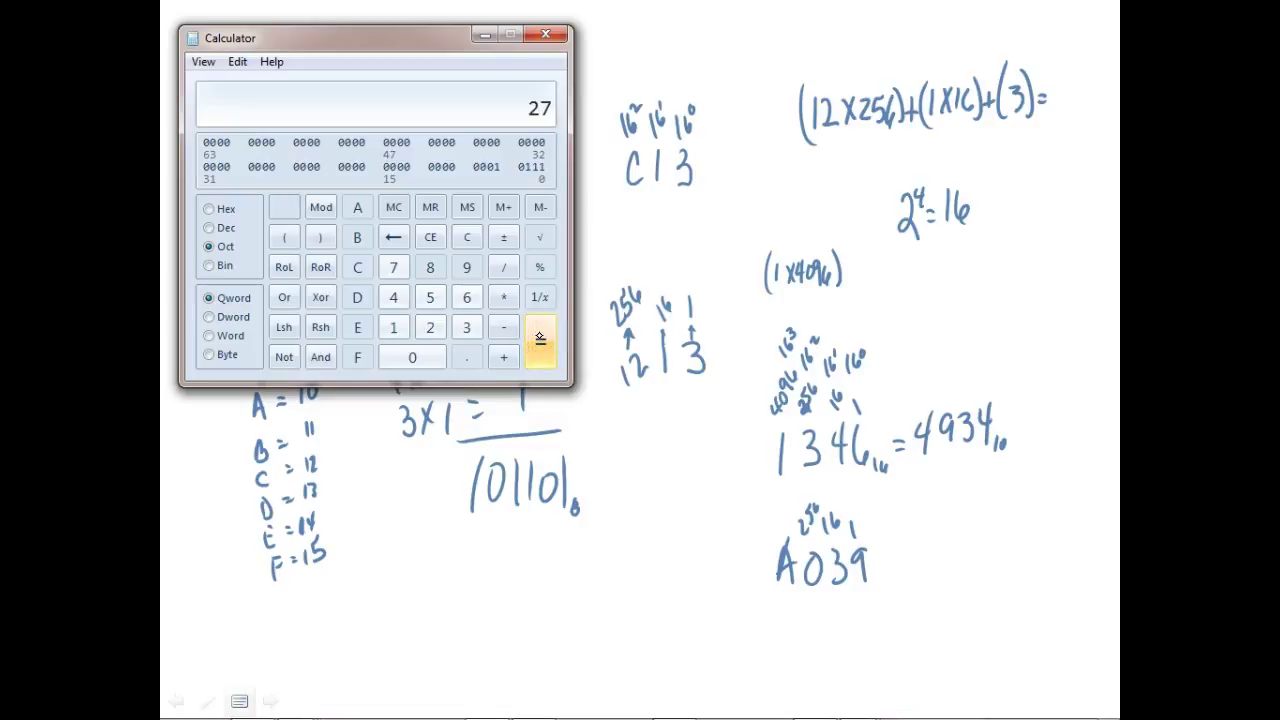
left_click(539, 337)
left_click(539, 337)
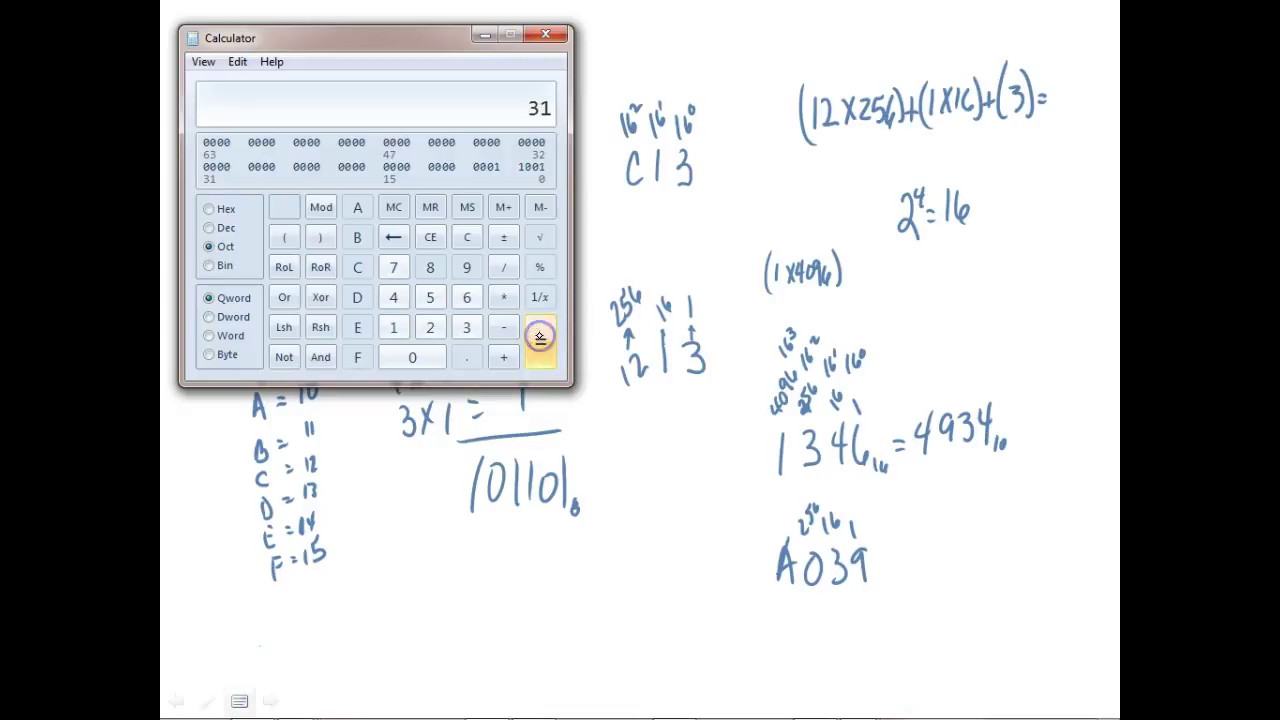
left_click(539, 337)
left_click(539, 337)
left_click(539, 337)
left_click(539, 337)
left_click(539, 337)
left_click(539, 337)
left_click(539, 337)
left_click(539, 337)
left_click(539, 337)
left_click(539, 337)
left_click(539, 337)
left_click(539, 337)
left_click(539, 337)
left_click(539, 337)
left_click(539, 337)
left_click(539, 337)
left_click(539, 337)
left_click(539, 337)
left_click(539, 337)
left_click(539, 337)
left_click(539, 337)
left_click(539, 337)
left_click(539, 337)
left_click(539, 337)
left_click(539, 337)
left_click(539, 337)
left_click(539, 337)
left_click(539, 337)
left_click(539, 337)
left_click(539, 337)
left_click(539, 337)
left_click(539, 337)
left_click(539, 337)
left_click(539, 337)
left_click(539, 337)
left_click(539, 337)
left_click(539, 337)
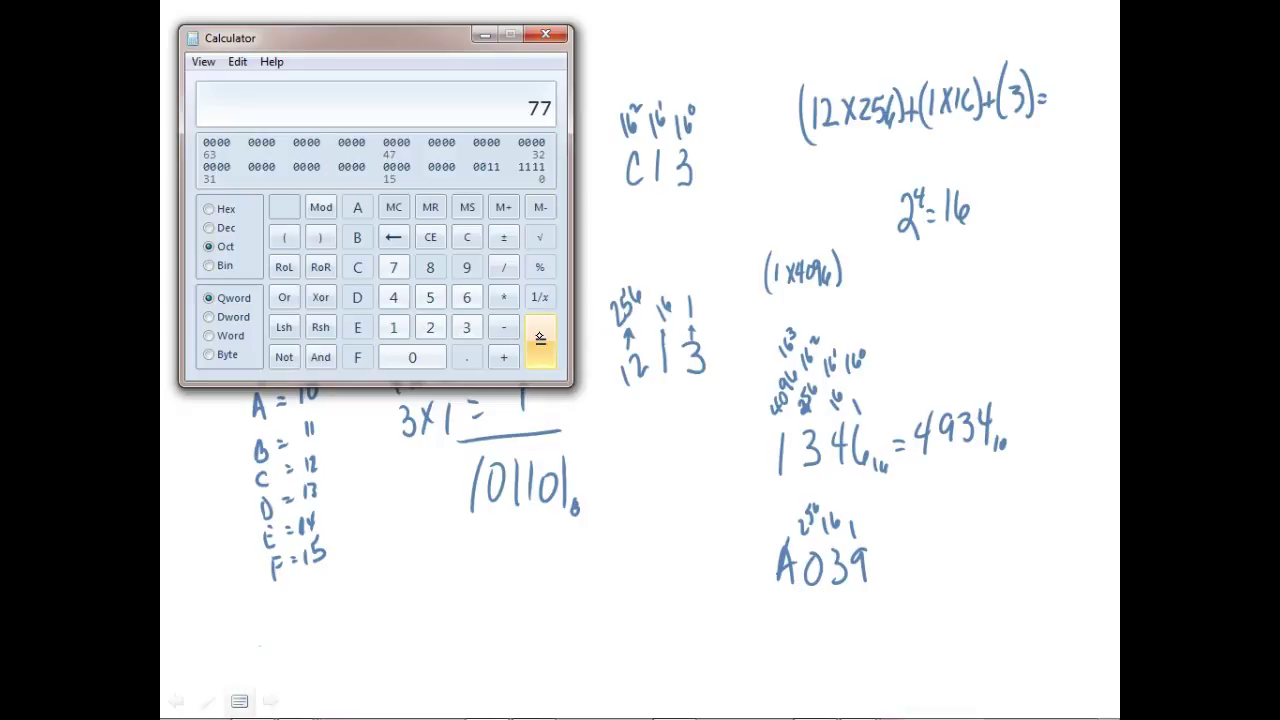
left_click(539, 337)
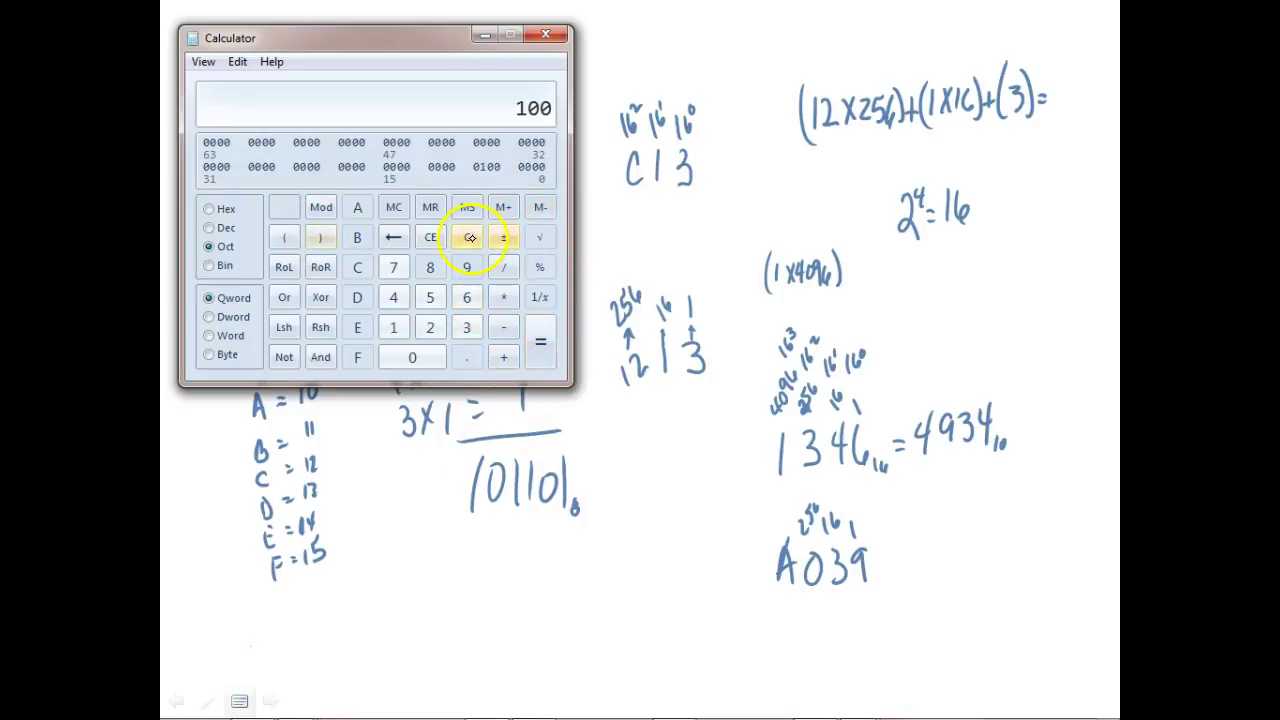
Clear the octal result and start a new count up to 2 by adding 1
left_click(430, 237)
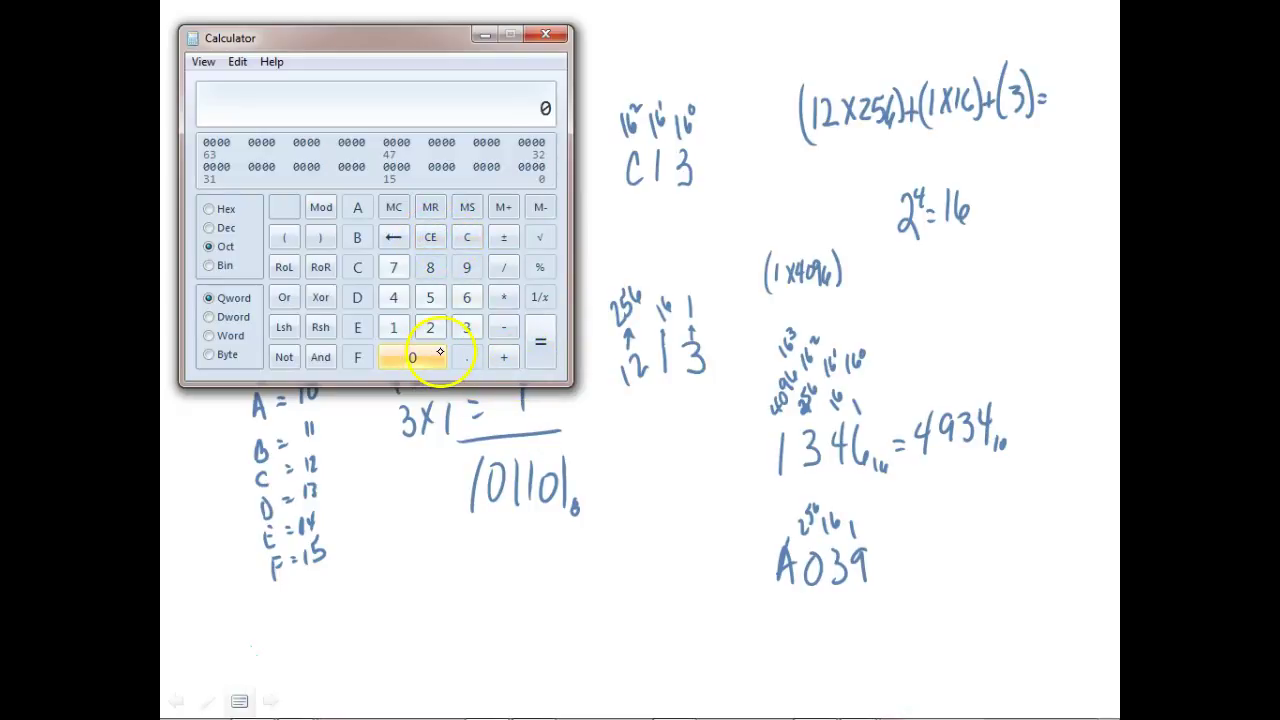
left_click(500, 355)
left_click(392, 326)
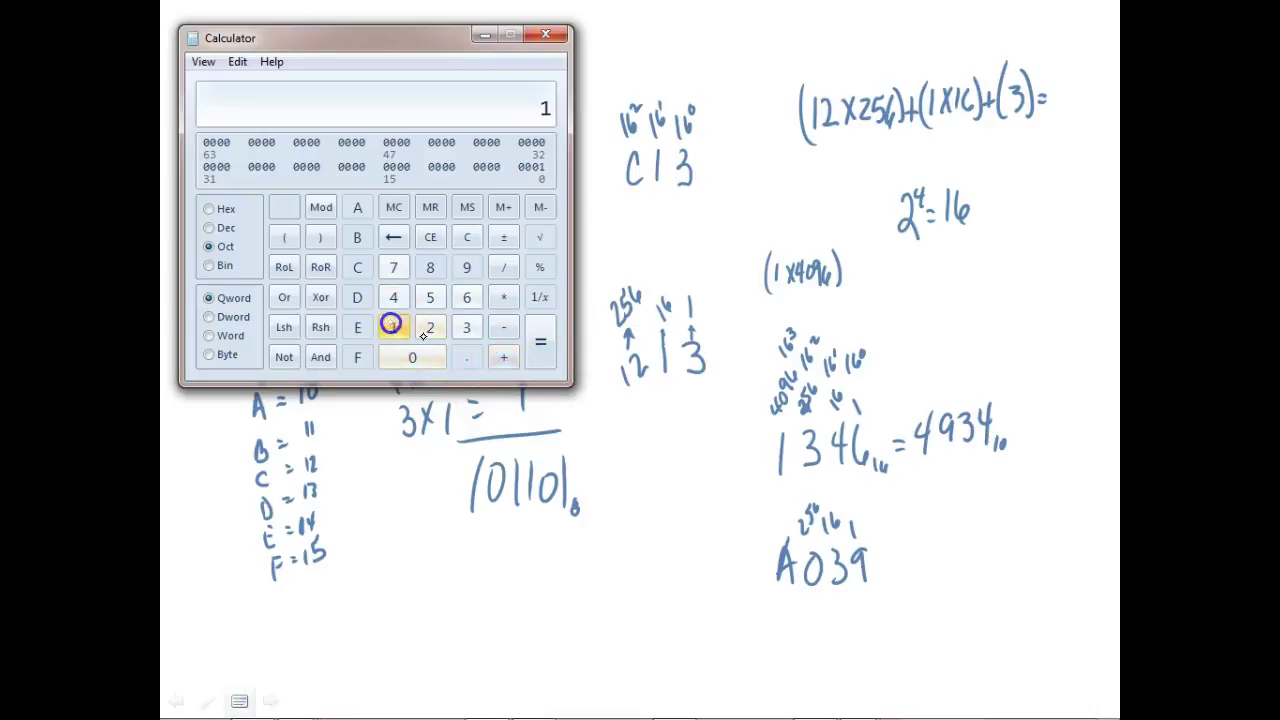
left_click(545, 362)
left_click(545, 362)
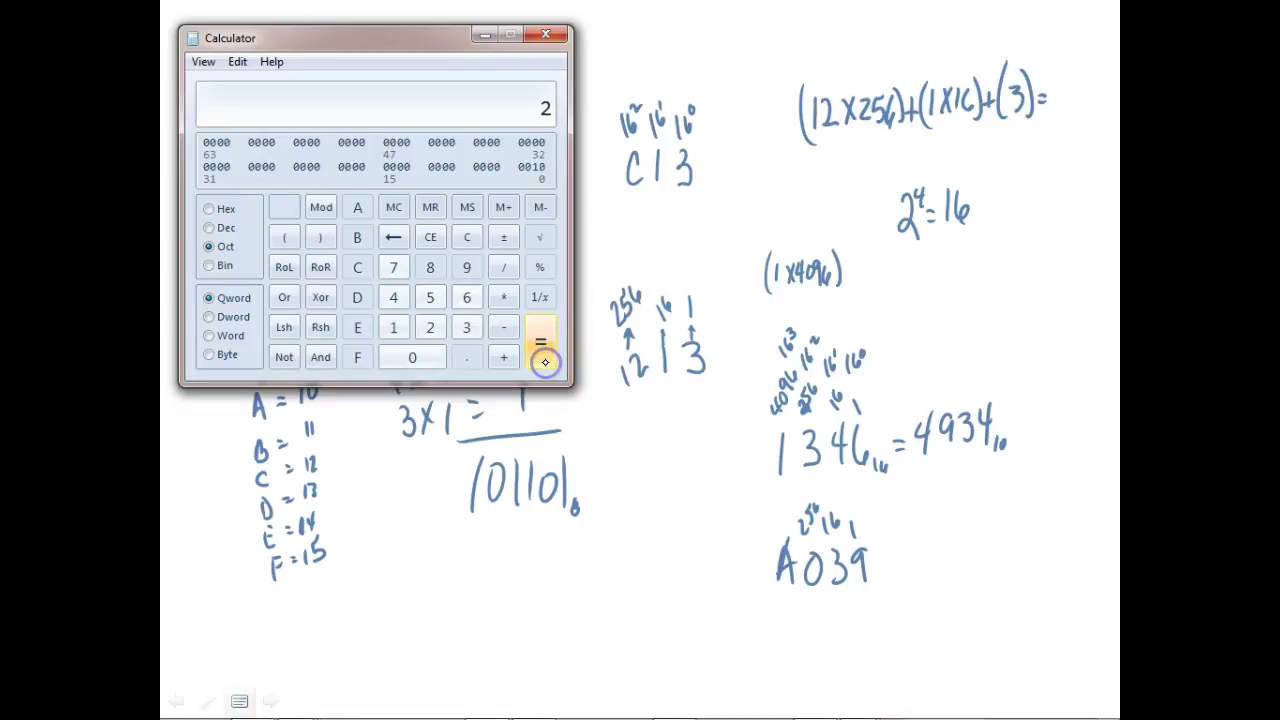
Set the number base to hexadecimal and count up to 10 by repeatedly adding 1
left_click(207, 208)
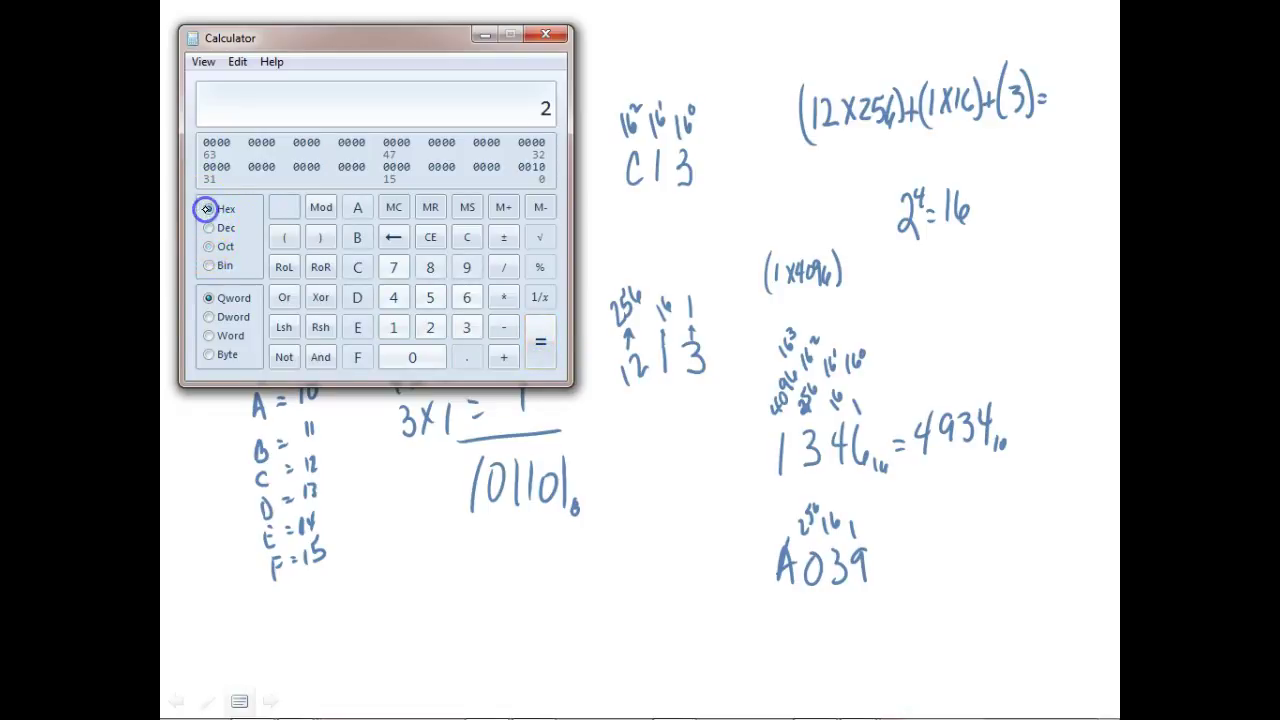
left_click(544, 352)
left_click(543, 356)
left_click(543, 356)
left_click(543, 356)
left_click(543, 355)
left_click(543, 355)
left_click(543, 355)
left_click(543, 355)
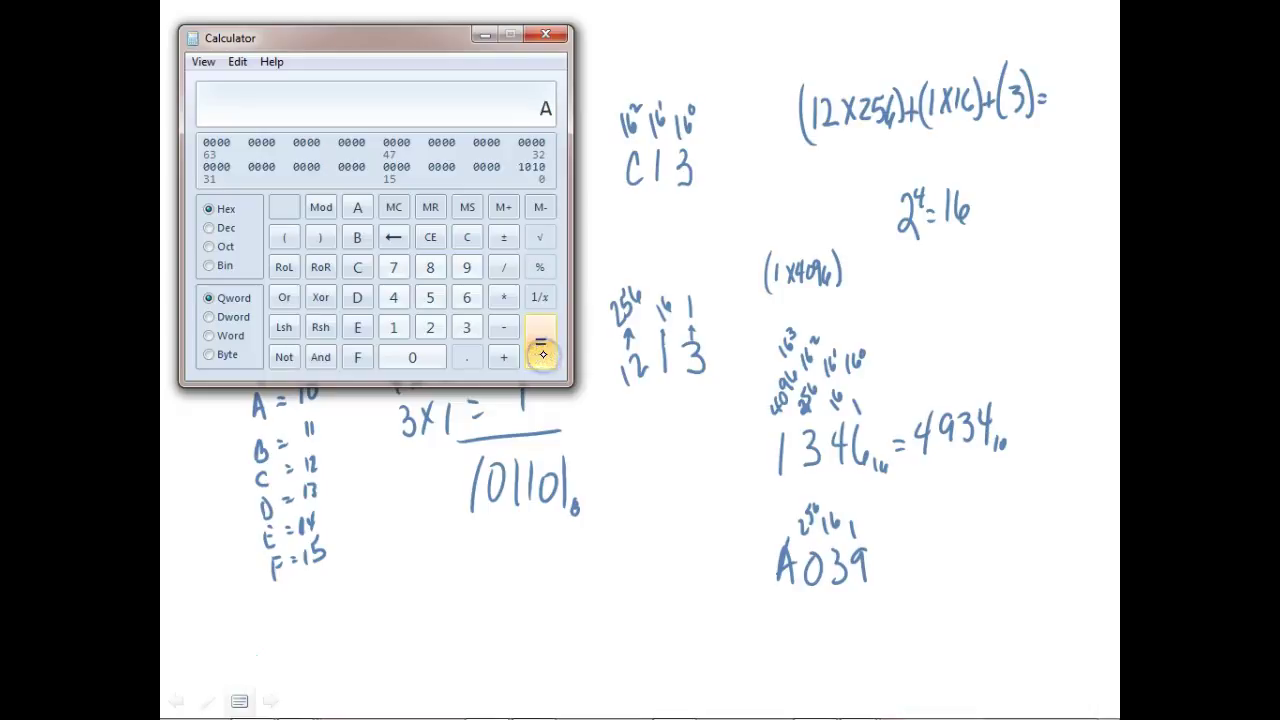
left_click(543, 355)
left_click(543, 355)
left_click(543, 355)
left_click(543, 355)
left_click(542, 353)
left_click(542, 353)
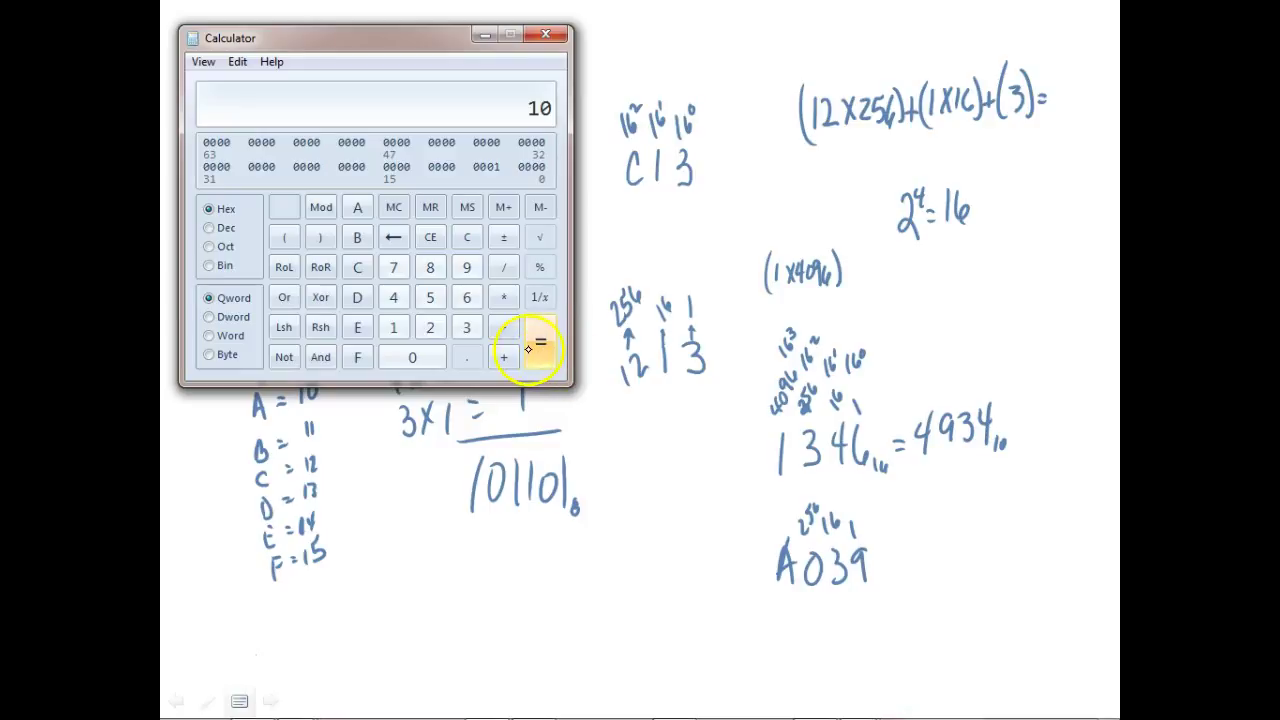
Continue the hexadecimal count up to FF by repeatedly adding 1
left_click(534, 347)
double_click(534, 347)
triple_click(534, 347)
triple_click(534, 347)
double_click(534, 347)
double_click(534, 347)
left_click(534, 347)
double_click(534, 347)
left_click(534, 347)
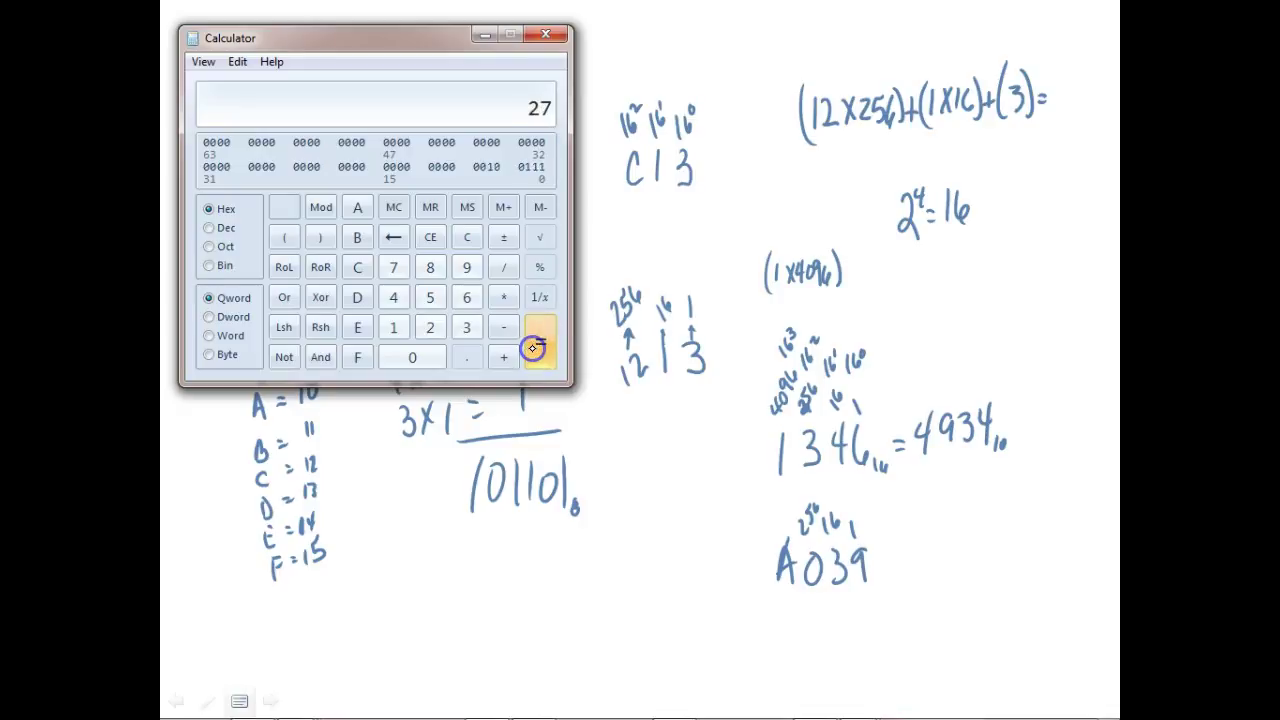
double_click(534, 347)
left_click(534, 347)
left_click(534, 347)
left_click(534, 347)
triple_click(534, 347)
double_click(534, 347)
double_click(534, 347)
double_click(534, 347)
double_click(534, 347)
double_click(533, 347)
double_click(533, 347)
triple_click(533, 347)
double_click(533, 347)
triple_click(533, 347)
double_click(533, 347)
double_click(533, 347)
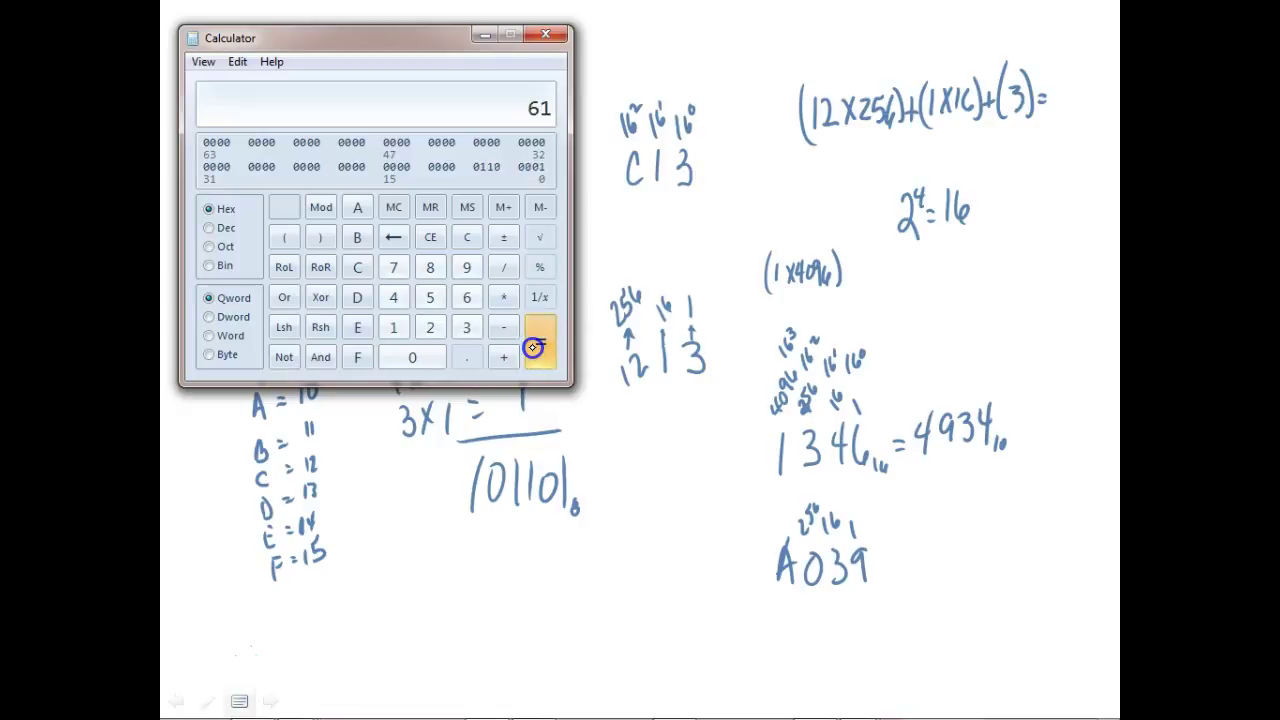
double_click(533, 347)
double_click(533, 347)
double_click(533, 347)
double_click(533, 347)
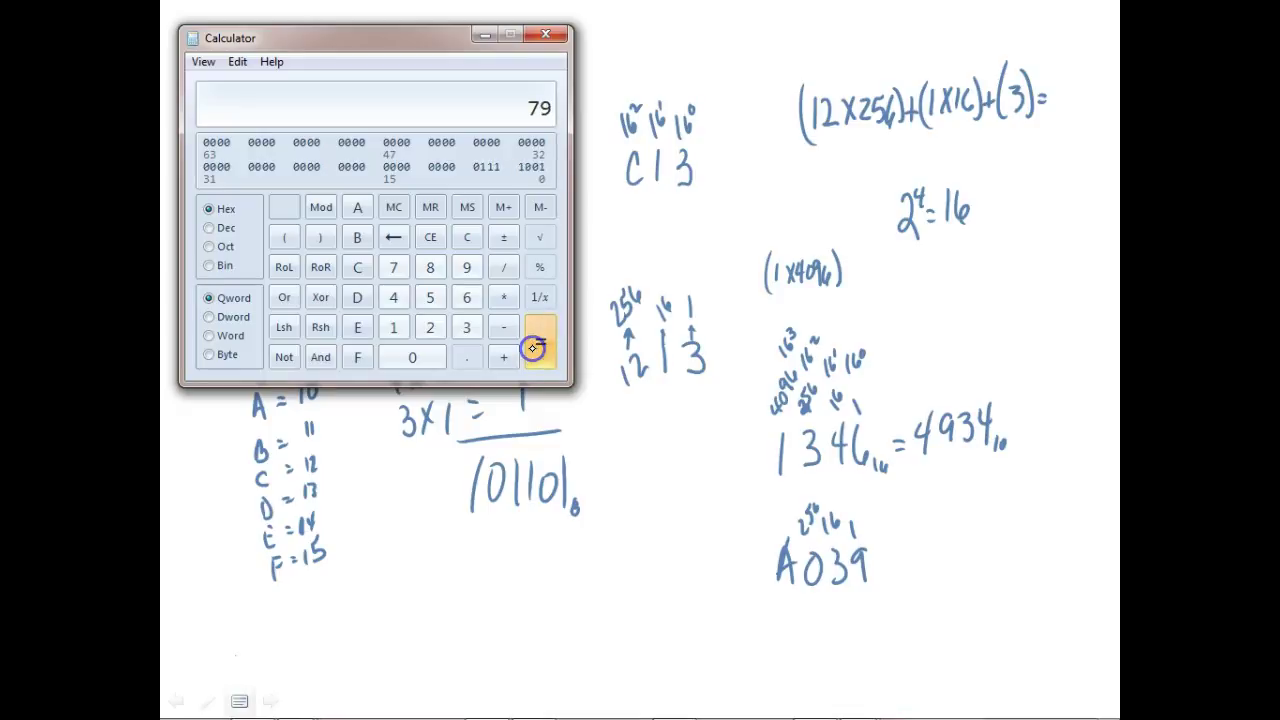
double_click(533, 347)
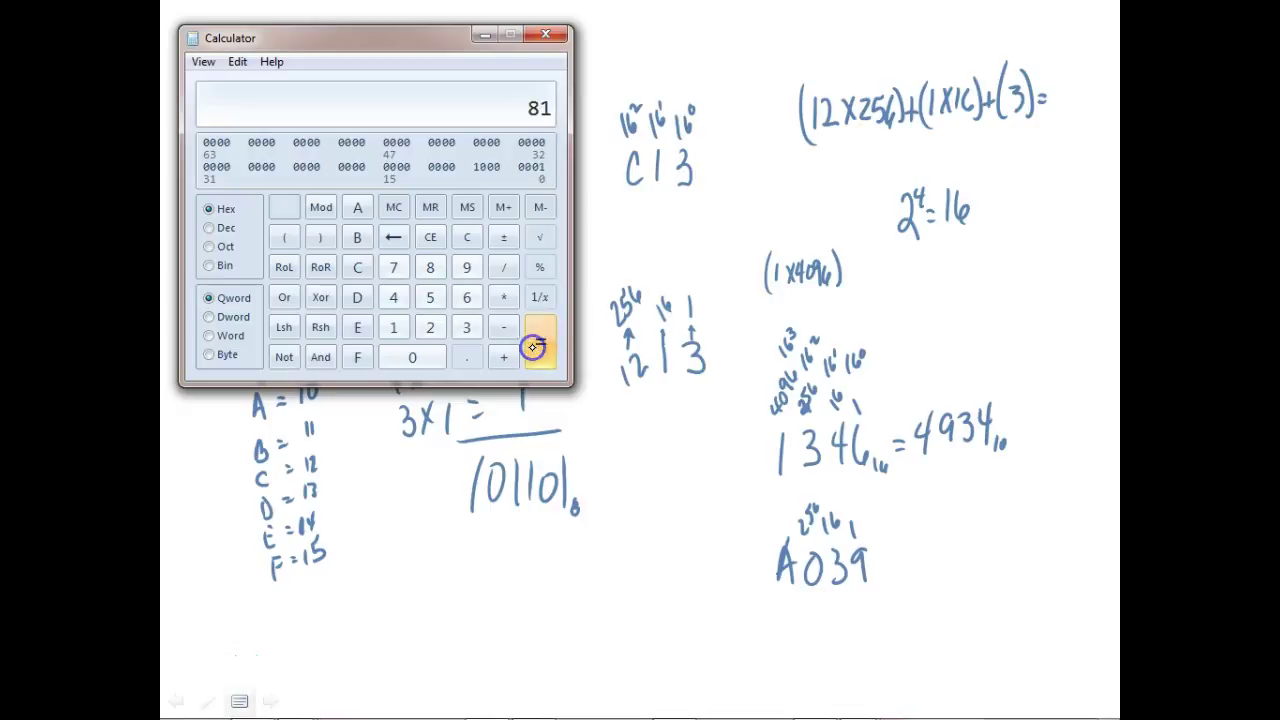
double_click(533, 347)
left_click(533, 347)
left_click(533, 347)
double_click(533, 347)
double_click(533, 347)
triple_click(533, 347)
left_click(533, 347)
left_click(533, 347)
left_click(533, 347)
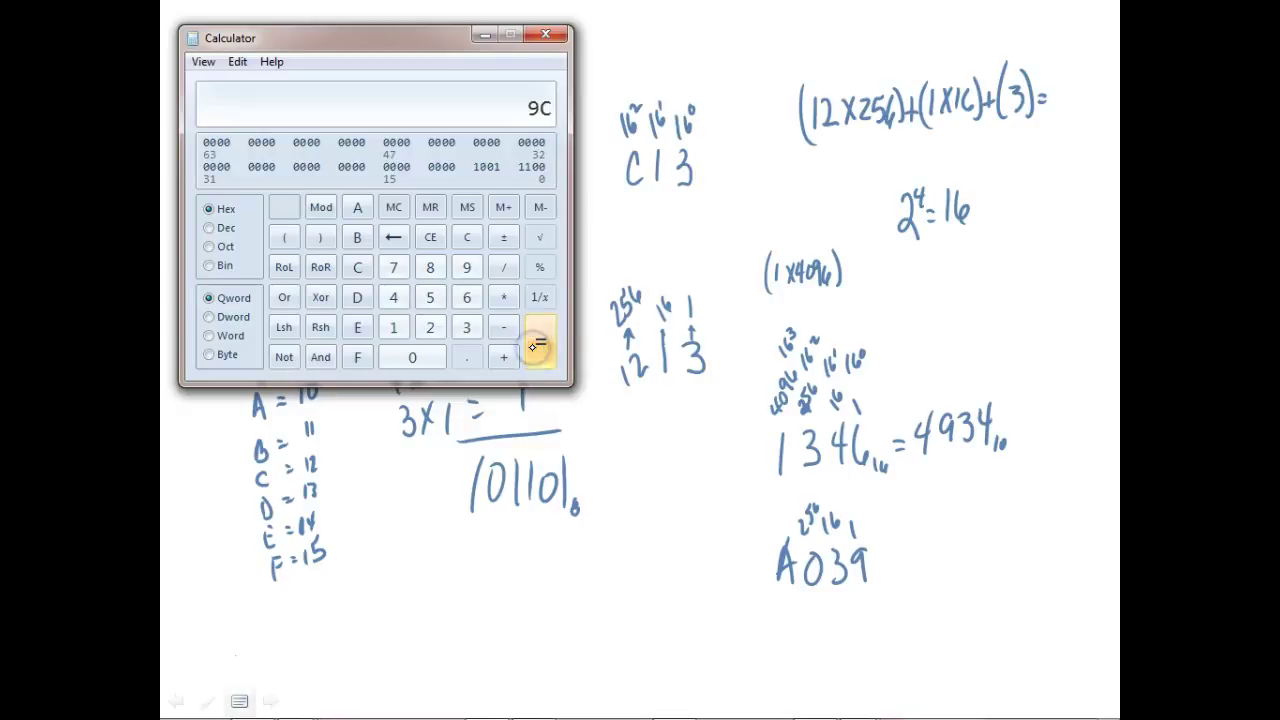
double_click(533, 347)
double_click(533, 347)
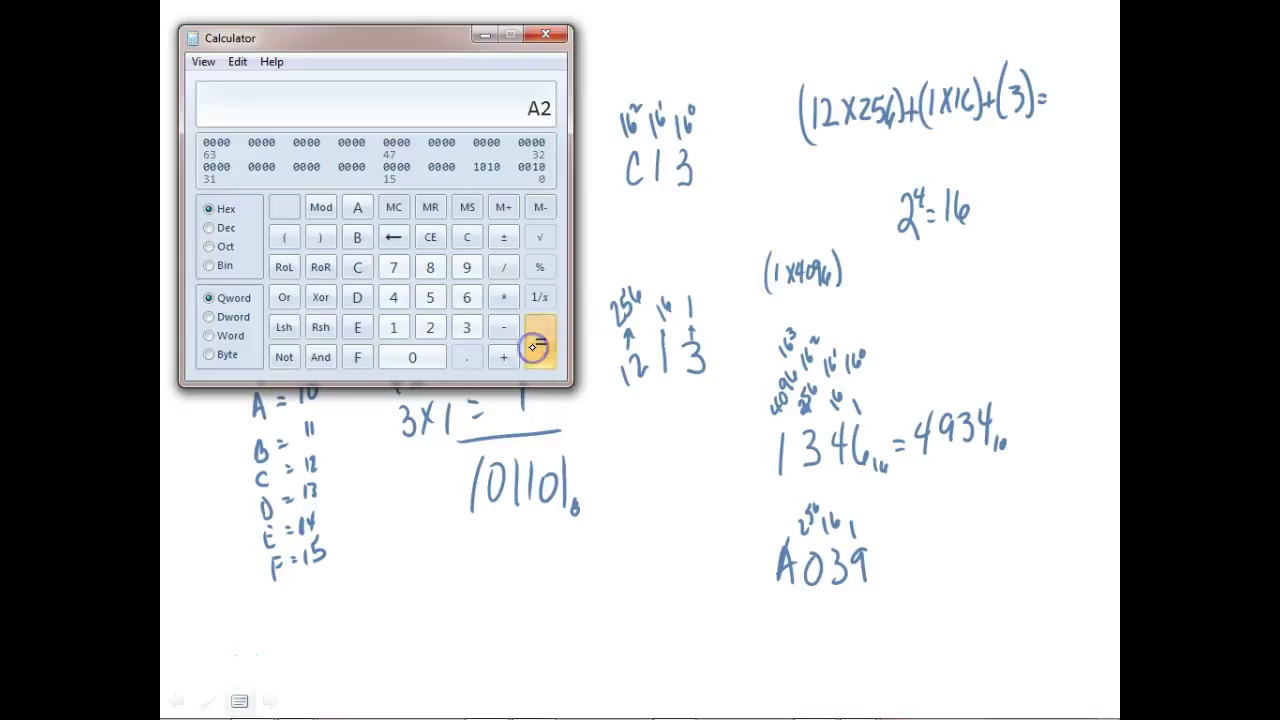
double_click(533, 347)
triple_click(533, 347)
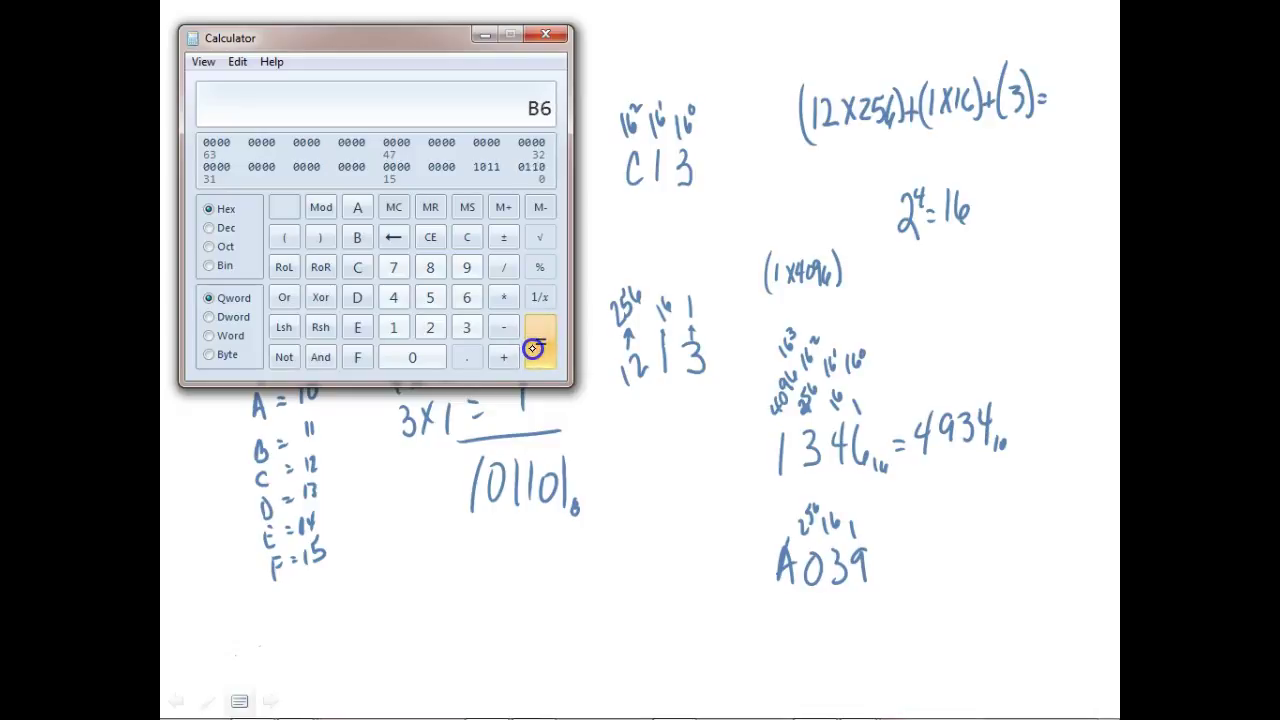
left_click(533, 349)
triple_click(532, 350)
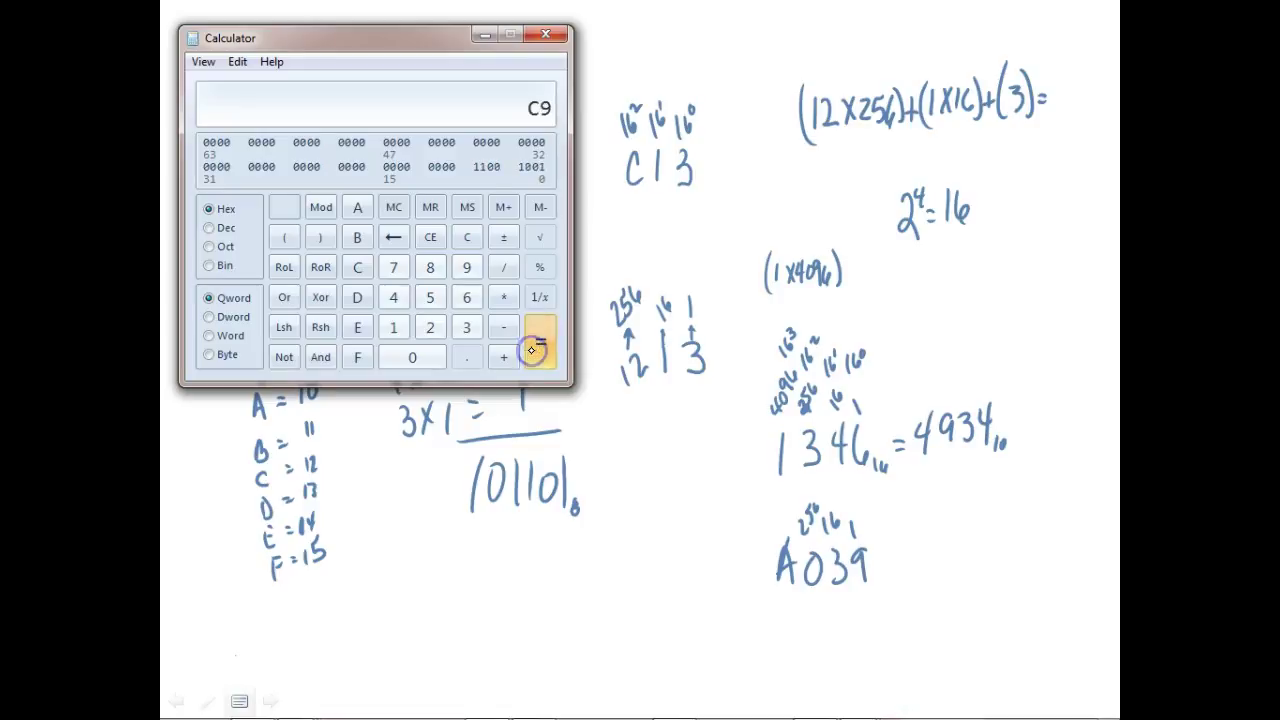
triple_click(532, 349)
double_click(533, 350)
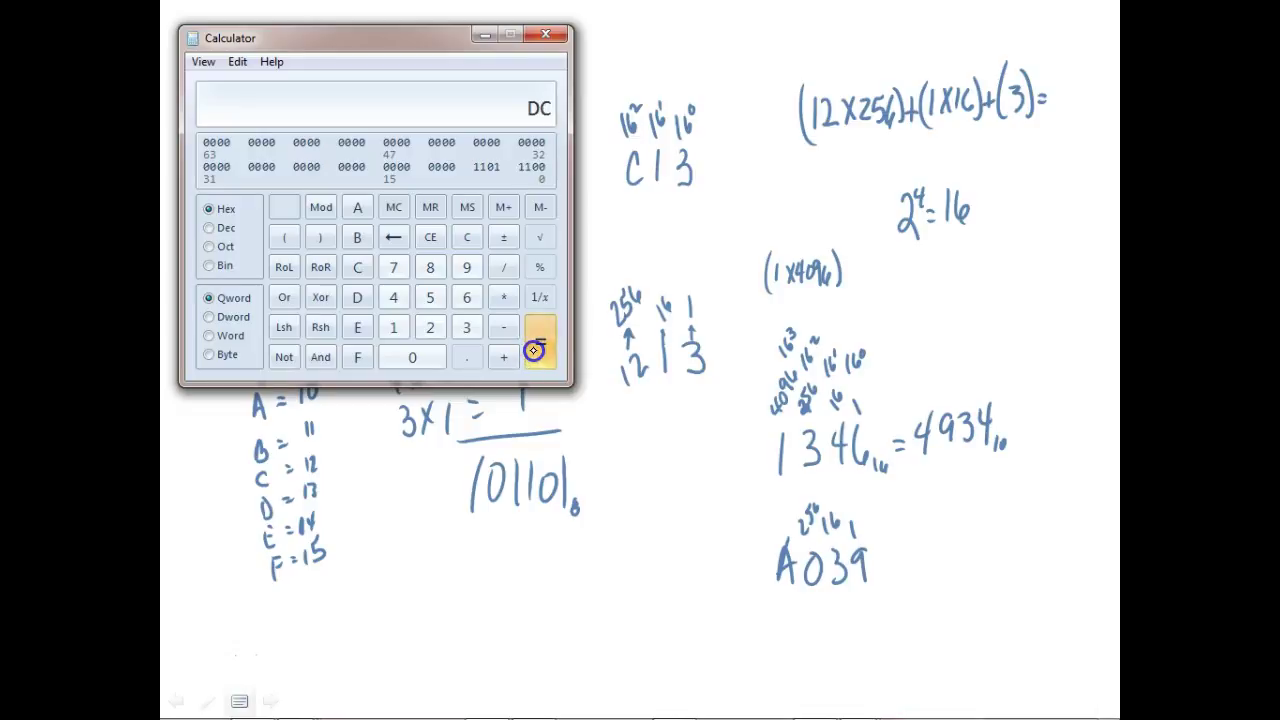
triple_click(533, 350)
double_click(533, 351)
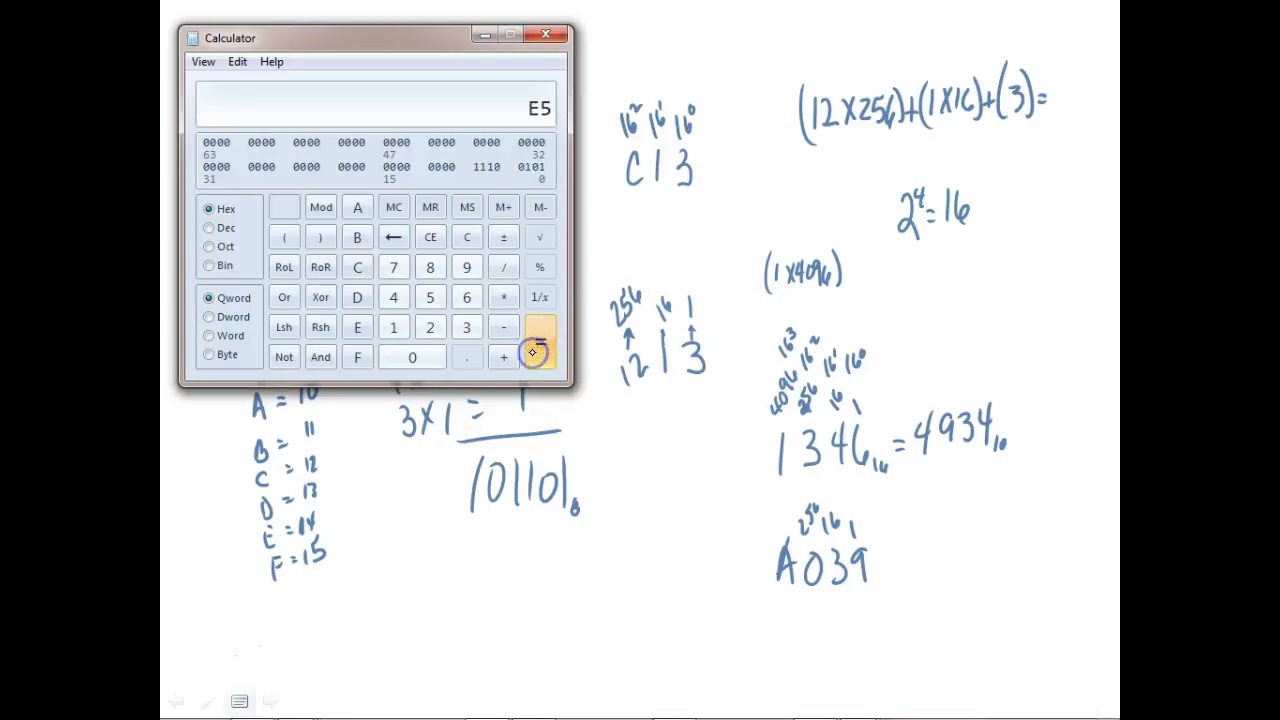
double_click(533, 352)
double_click(533, 352)
left_click(533, 352)
double_click(533, 352)
double_click(533, 352)
double_click(533, 352)
left_click(533, 352)
double_click(533, 352)
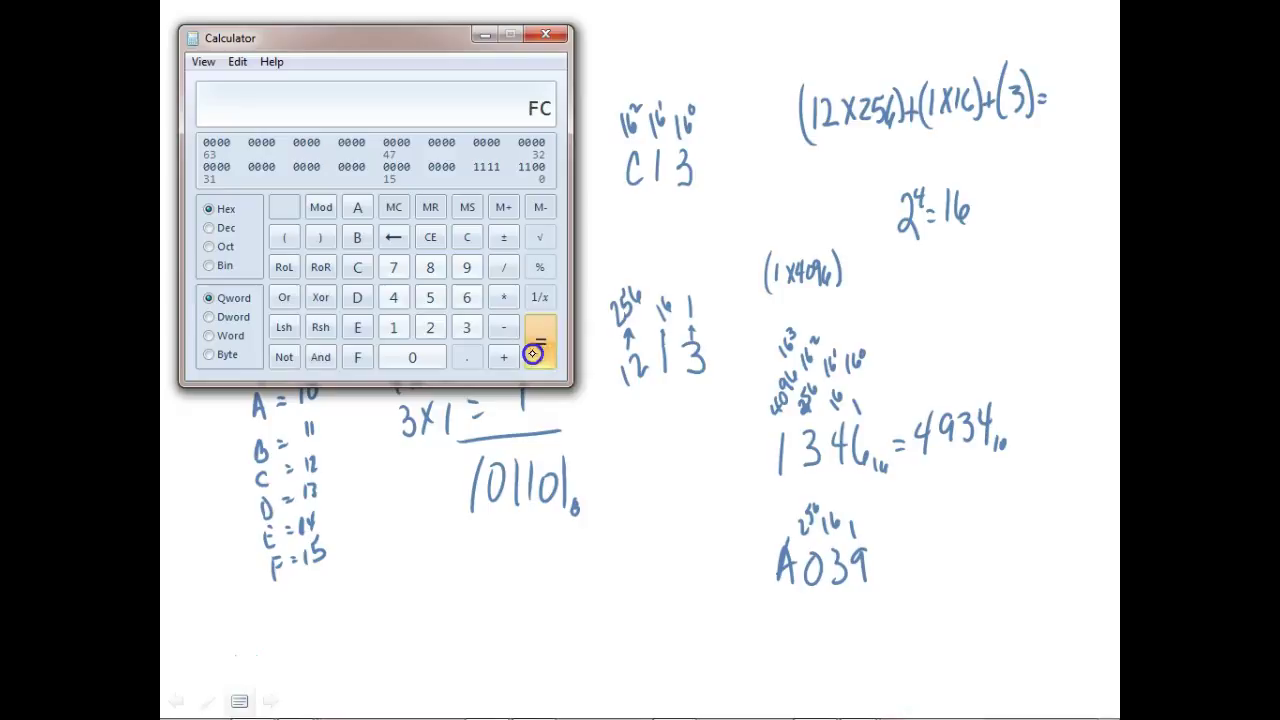
double_click(533, 352)
left_click(533, 352)
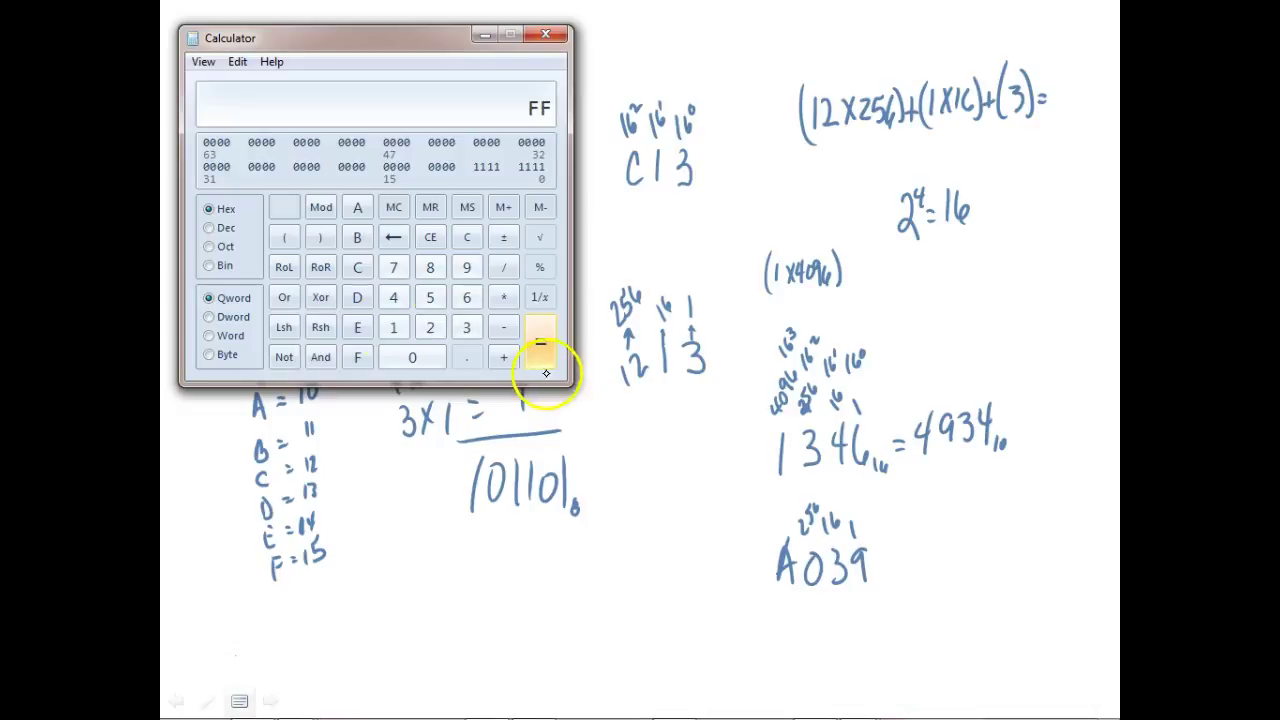
Compare the hexadecimal value FF in decimal, octal and binary, and return the number base to hexadecimal
left_click(210, 228)
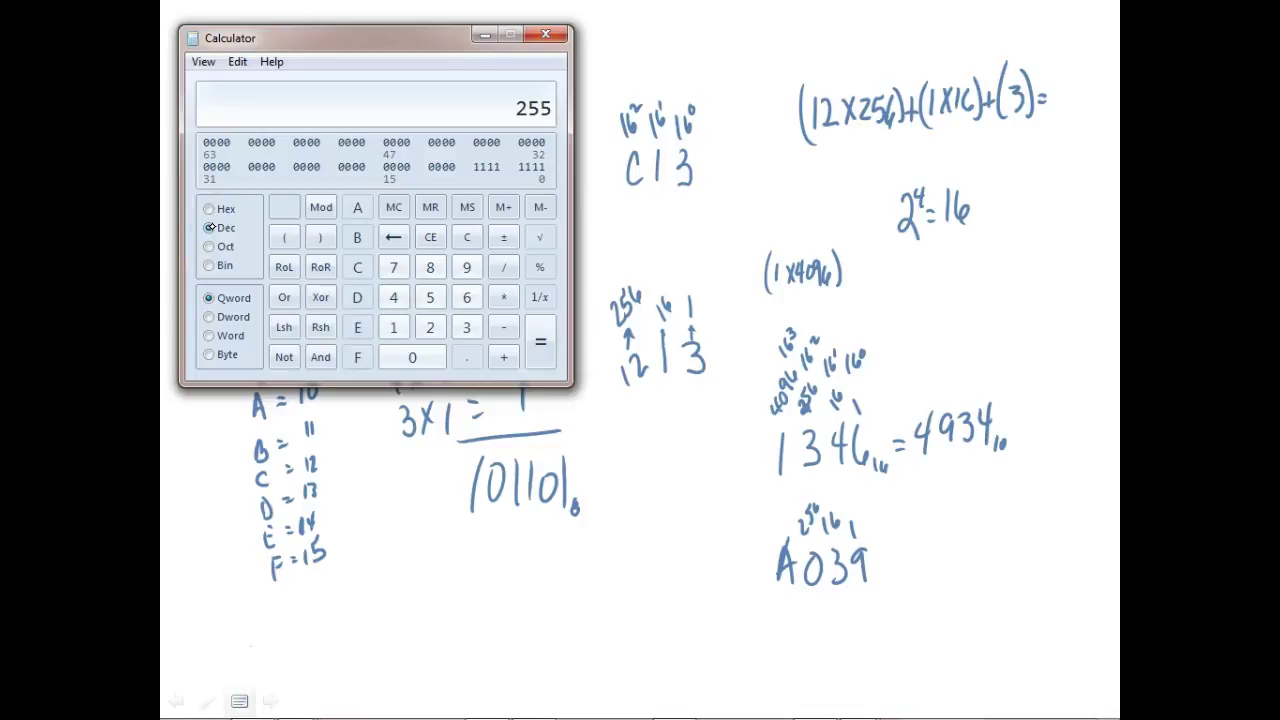
left_click(209, 246)
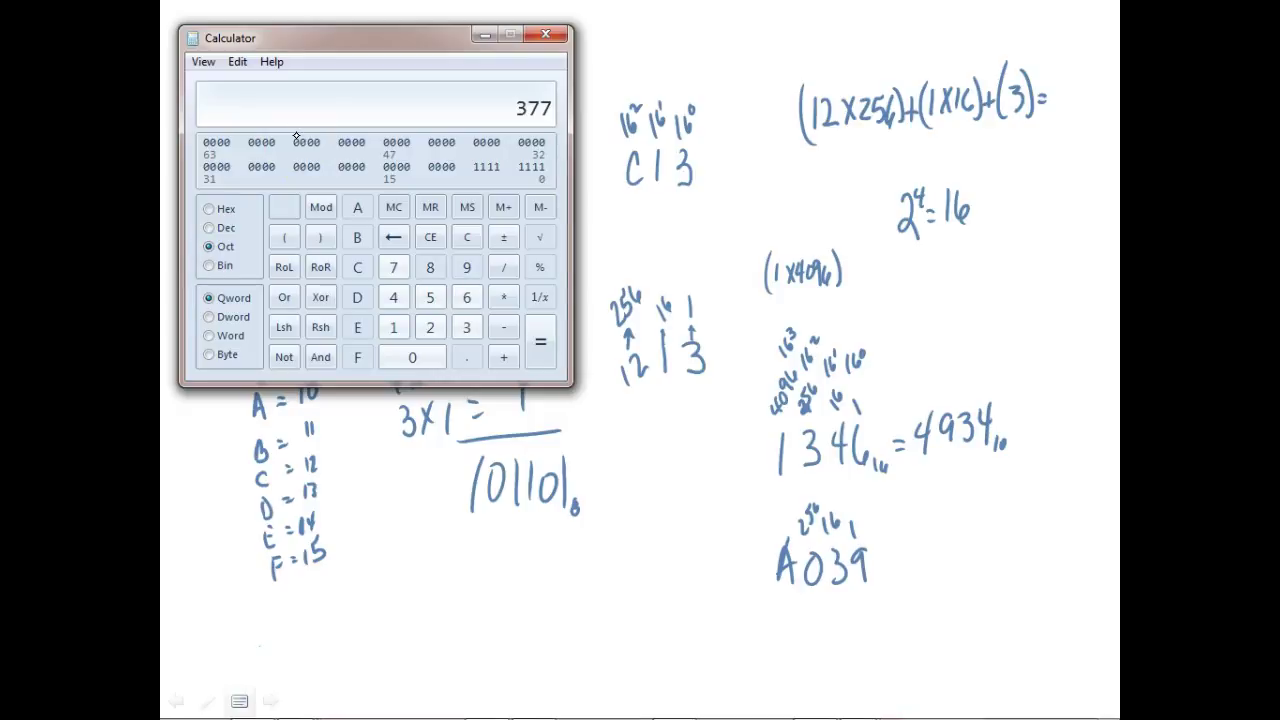
left_click(209, 227)
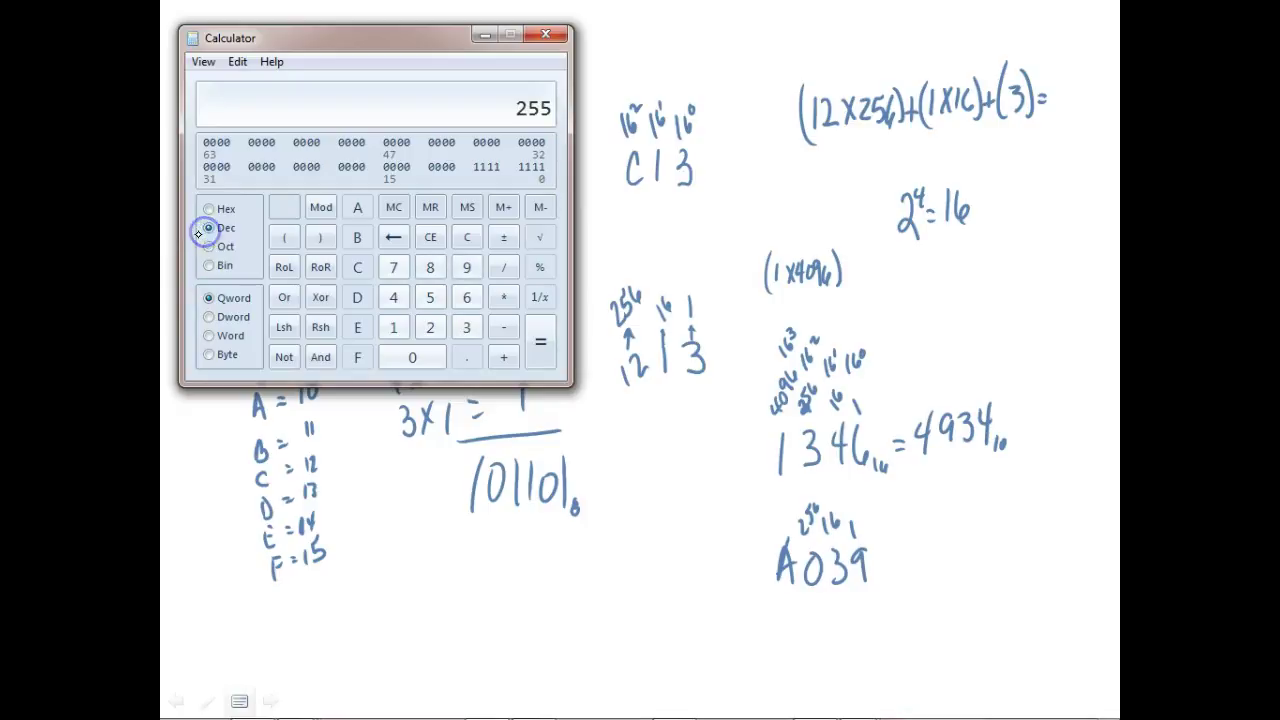
left_click(208, 247)
left_click(212, 226)
left_click(209, 246)
left_click(209, 227)
left_click(210, 265)
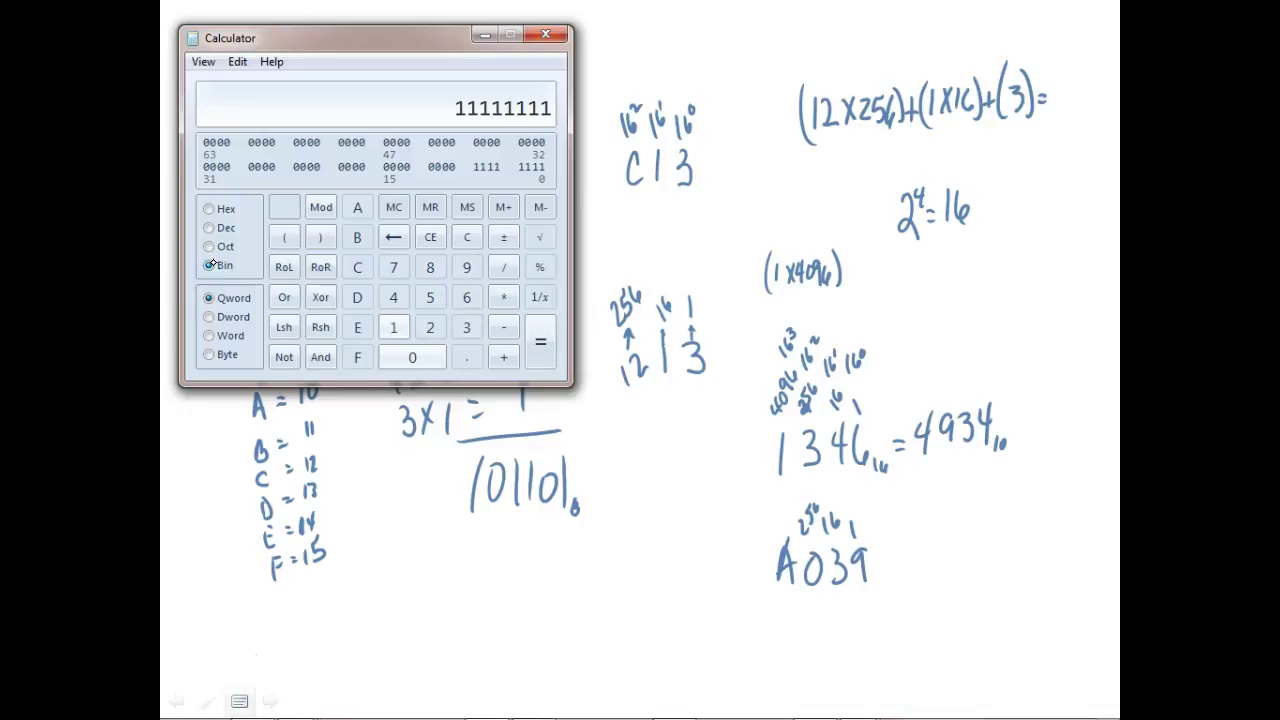
left_click(207, 207)
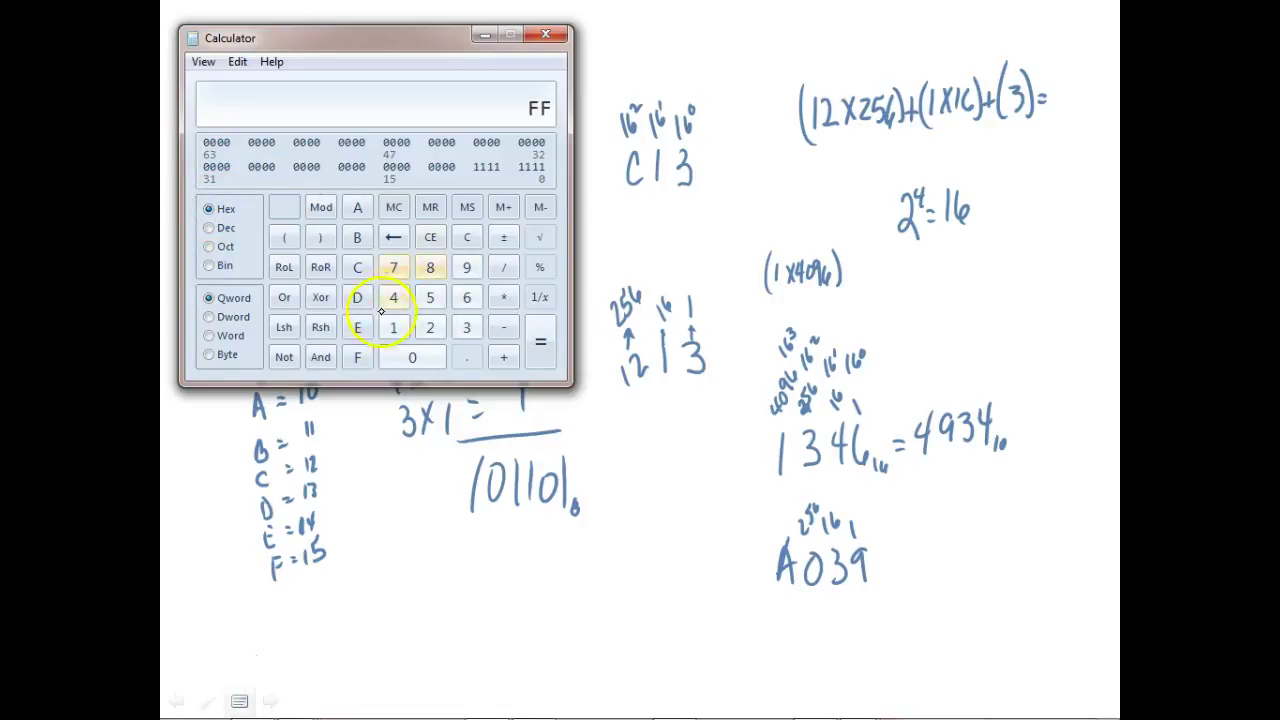
Set the number base to decimal and enter 688518
left_click(443, 327)
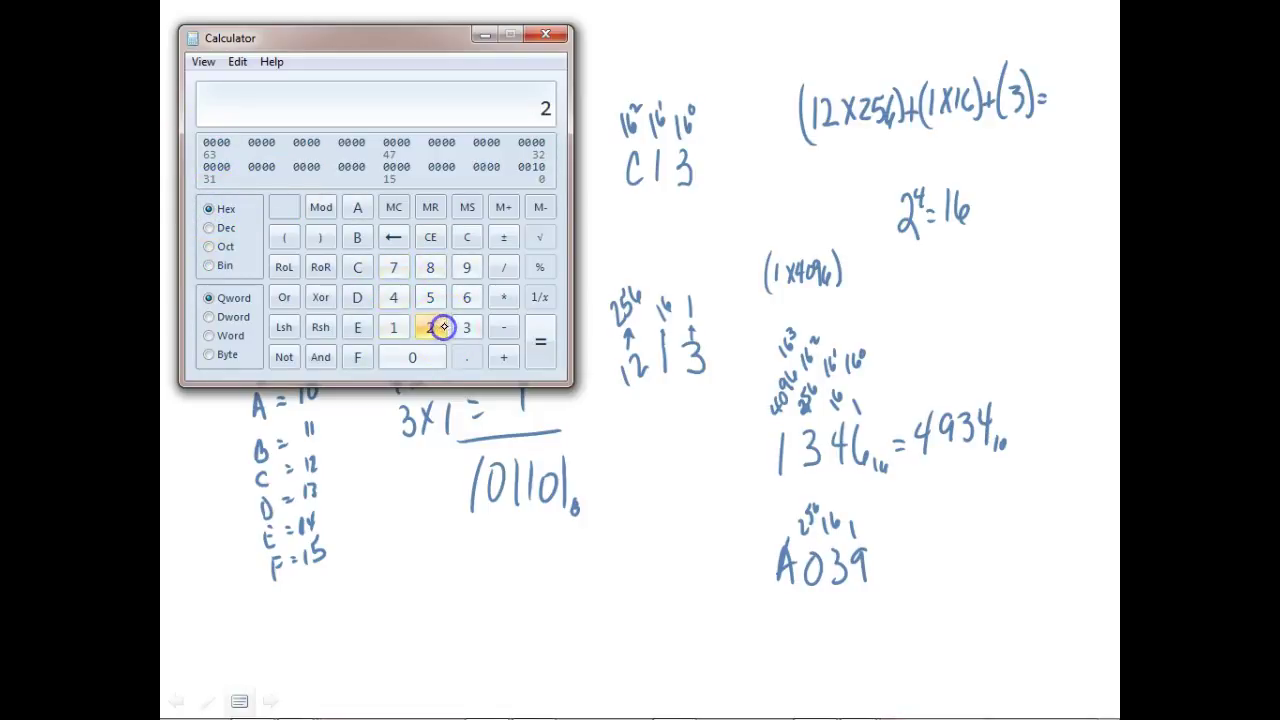
left_click(208, 229)
left_click(468, 296)
left_click(430, 267)
left_click(430, 267)
left_click(430, 297)
left_click(400, 328)
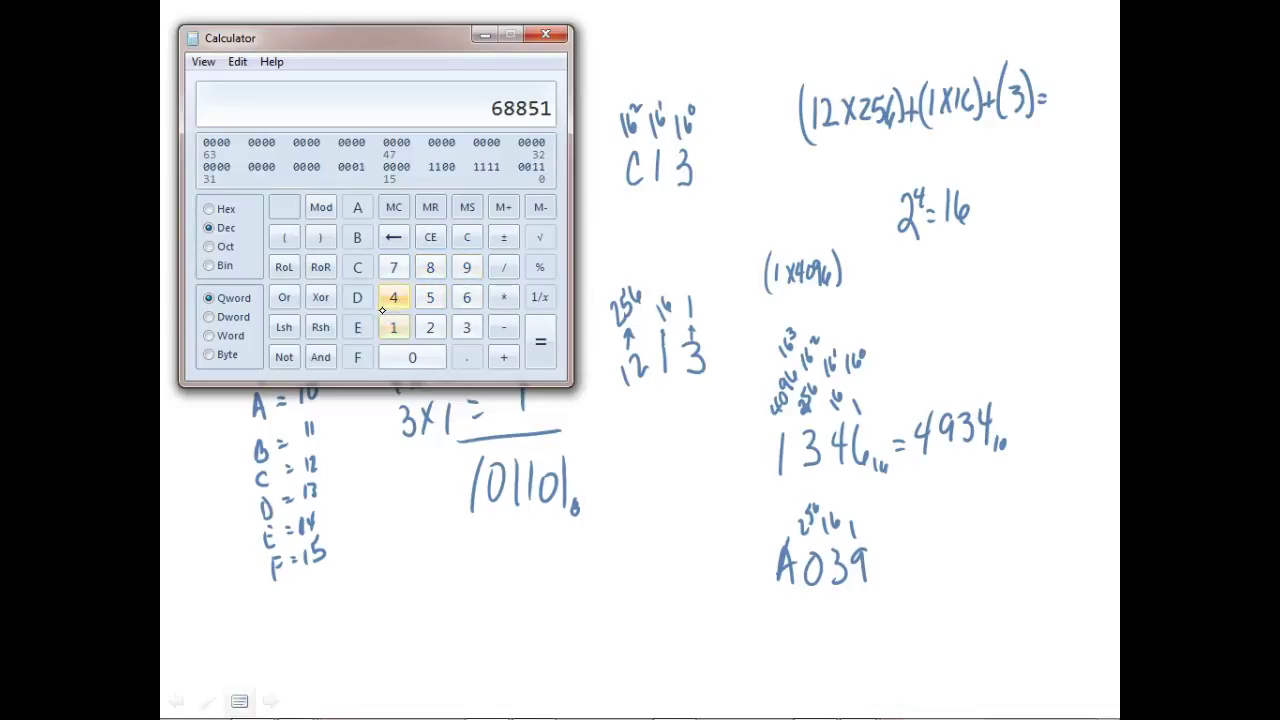
left_click(436, 270)
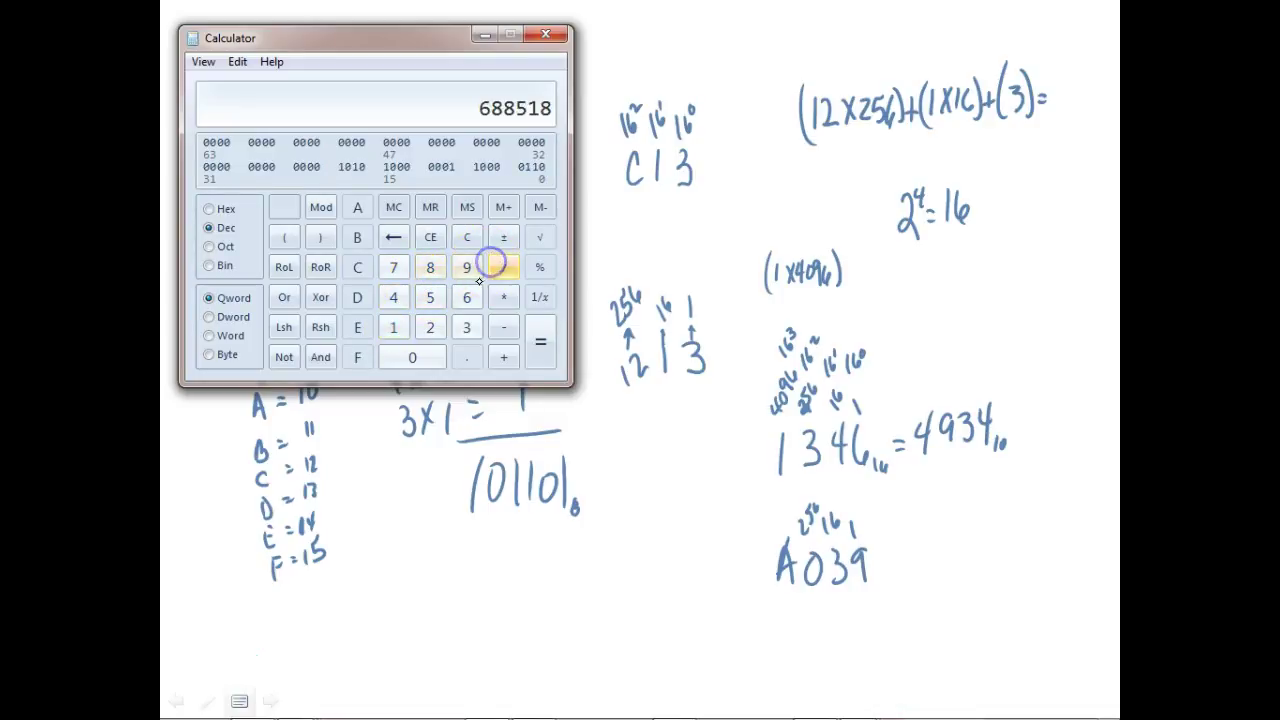
left_click(393, 267)
left_click(430, 267)
left_click(430, 327)
left_click(393, 297)
left_click(430, 267)
left_click(466, 267)
left_click(430, 297)
left_click(393, 327)
left_click(430, 267)
left_click(466, 297)
left_click(466, 297)
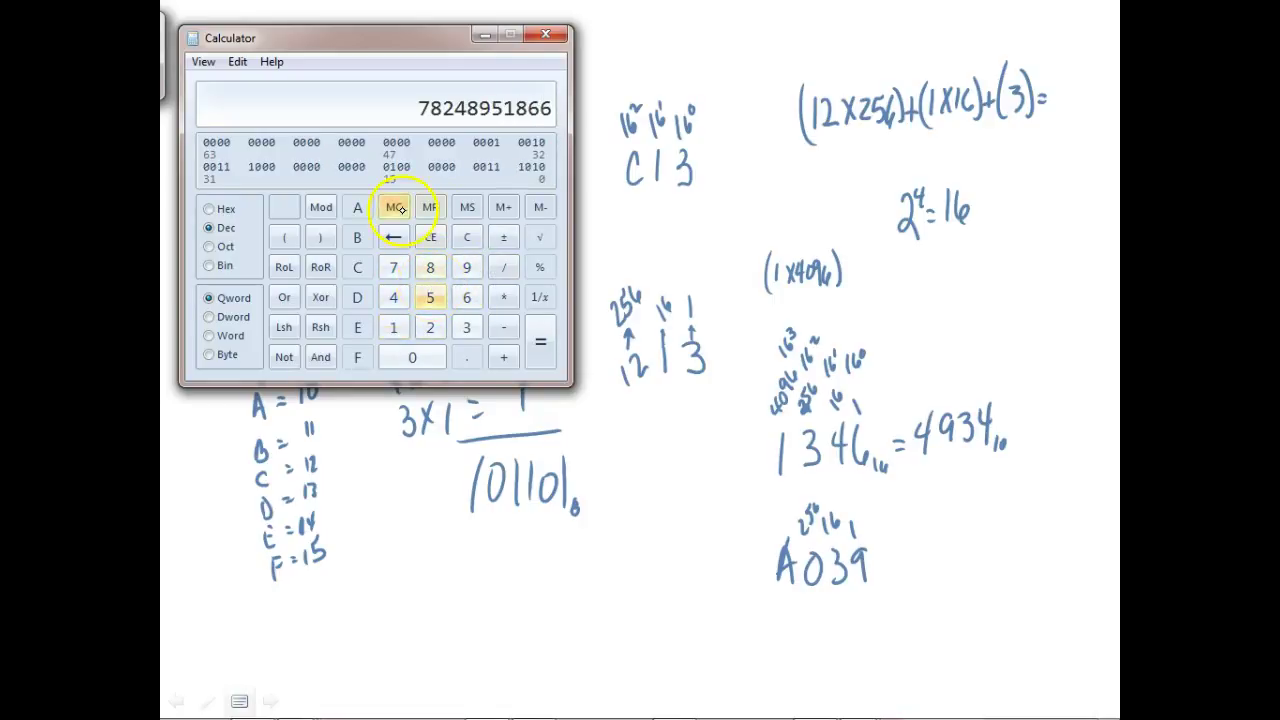
Compare the large number's hexadecimal, octal, binary and decimal forms, ending with the number base set to octal
left_click(208, 208)
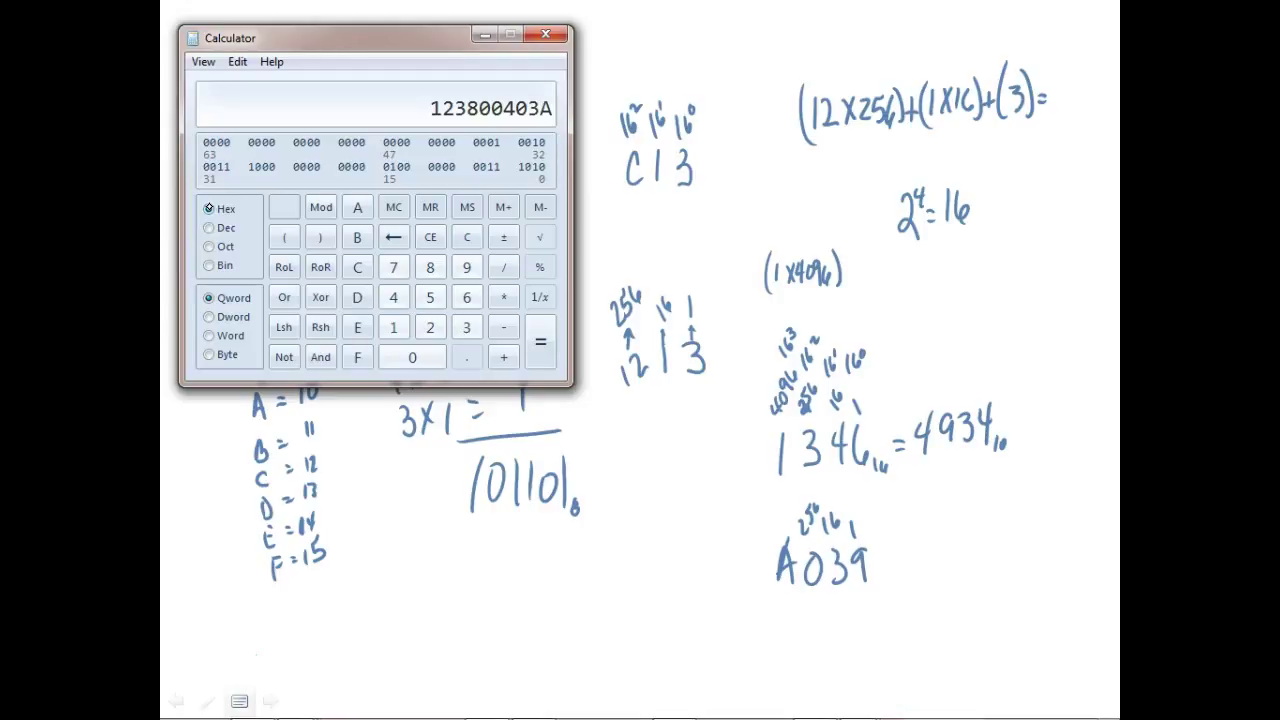
left_click(202, 248)
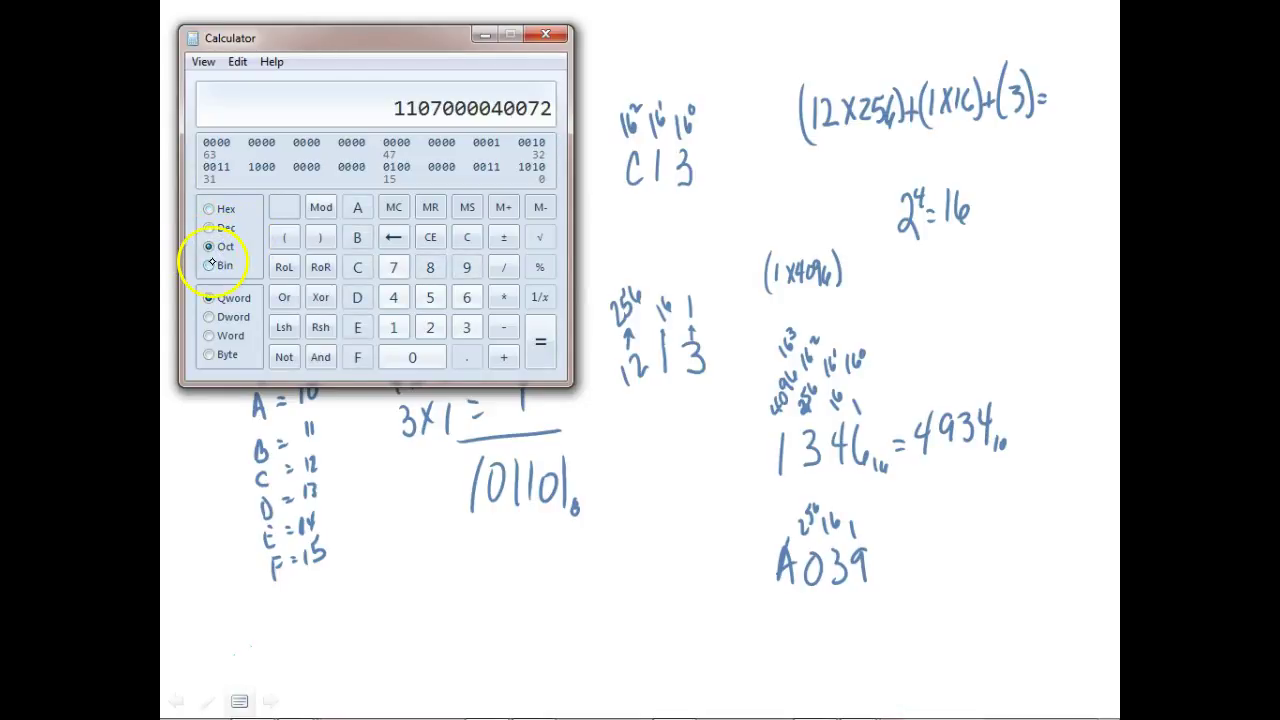
left_click(210, 264)
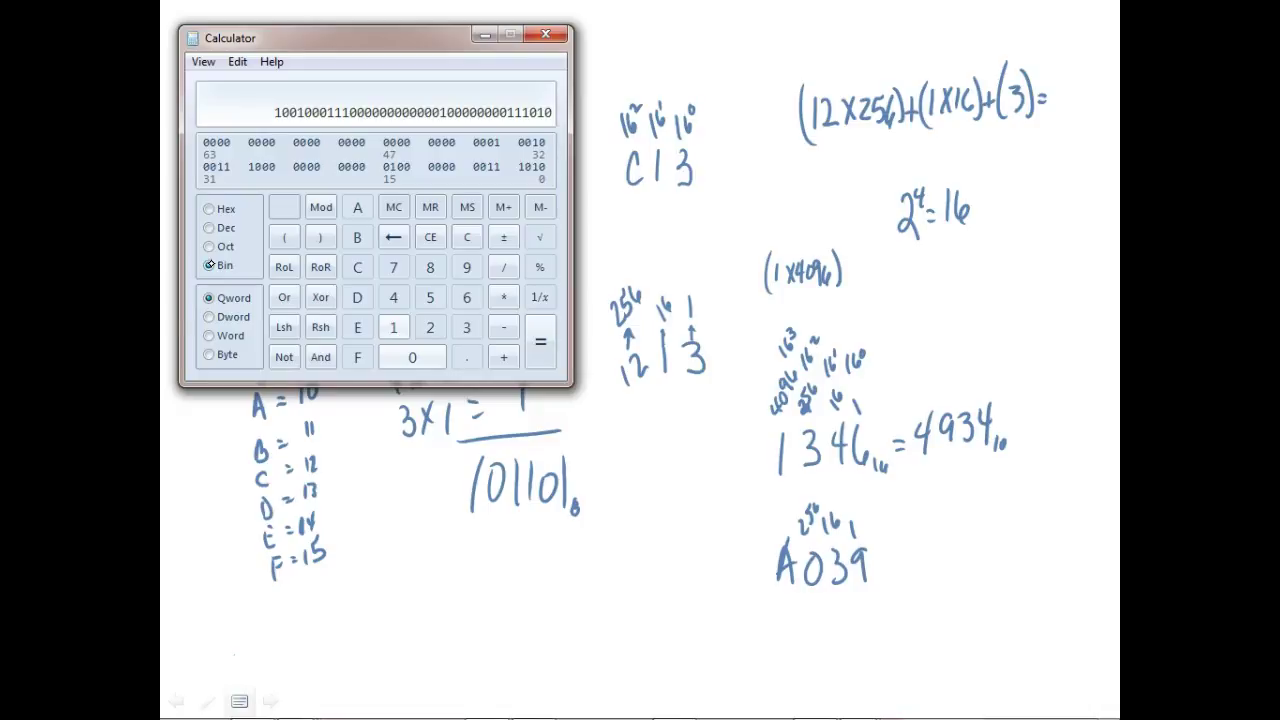
left_click(209, 225)
left_click(209, 210)
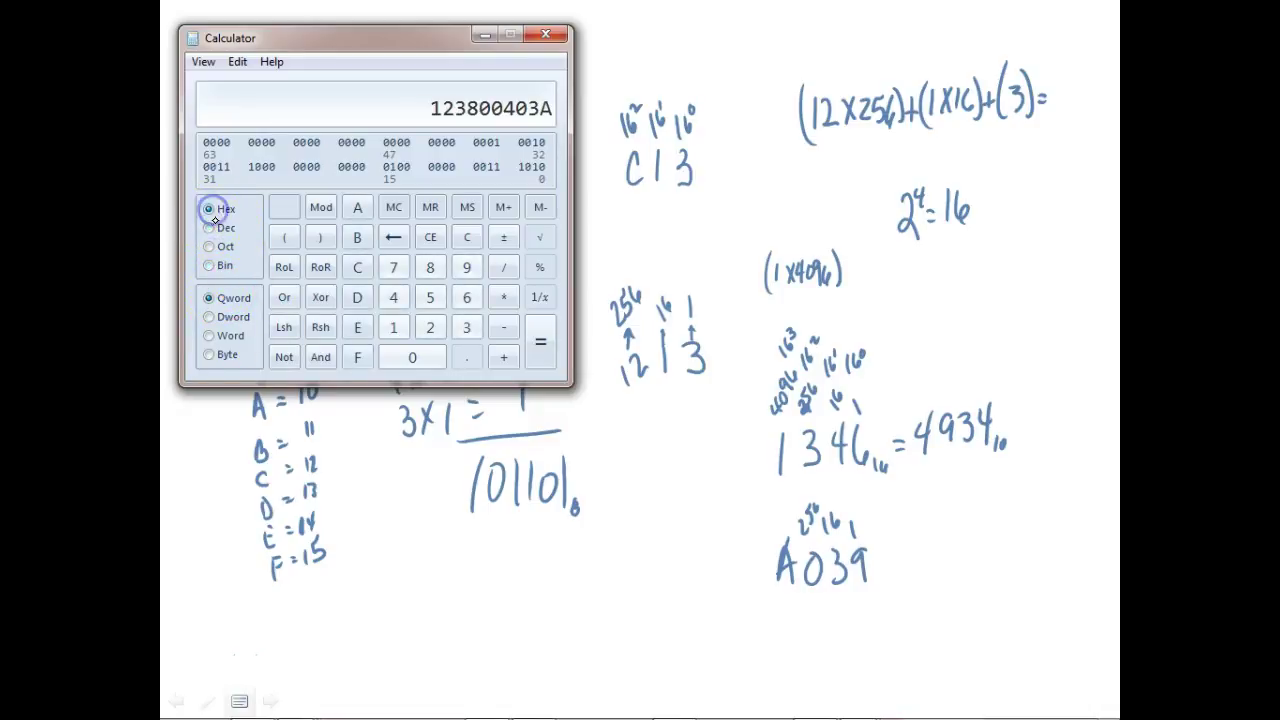
left_click(209, 228)
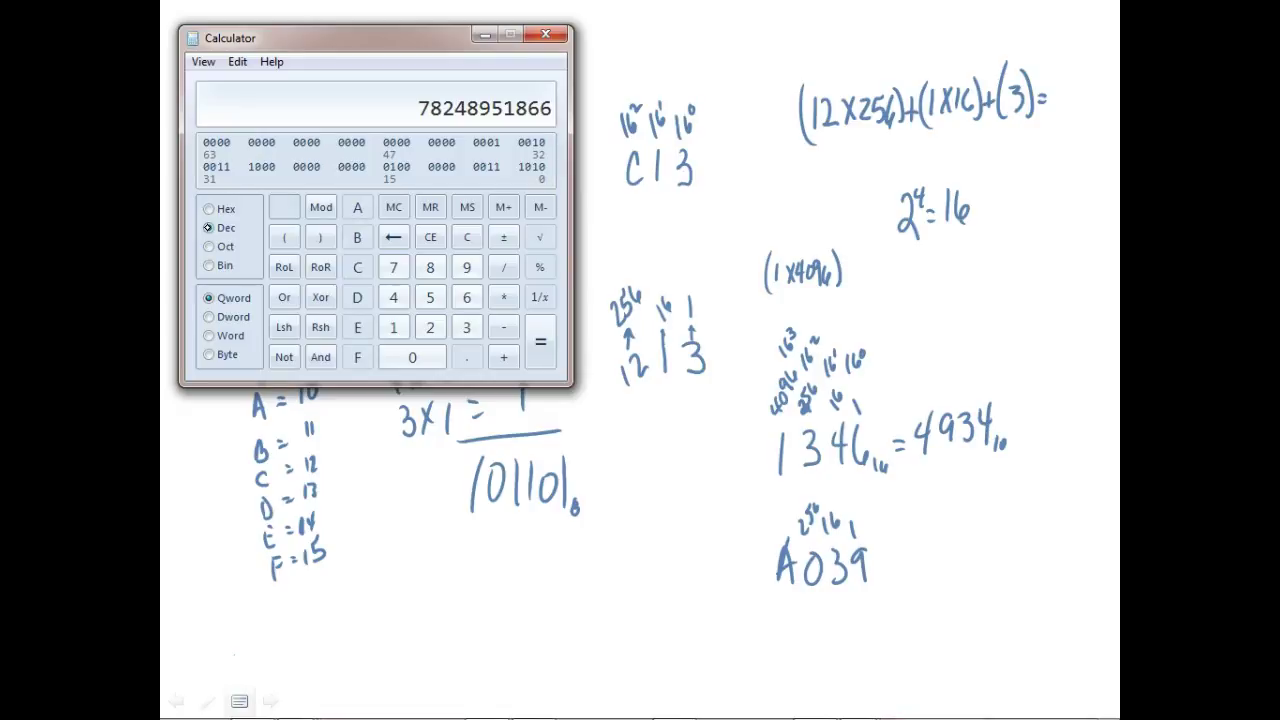
left_click(209, 209)
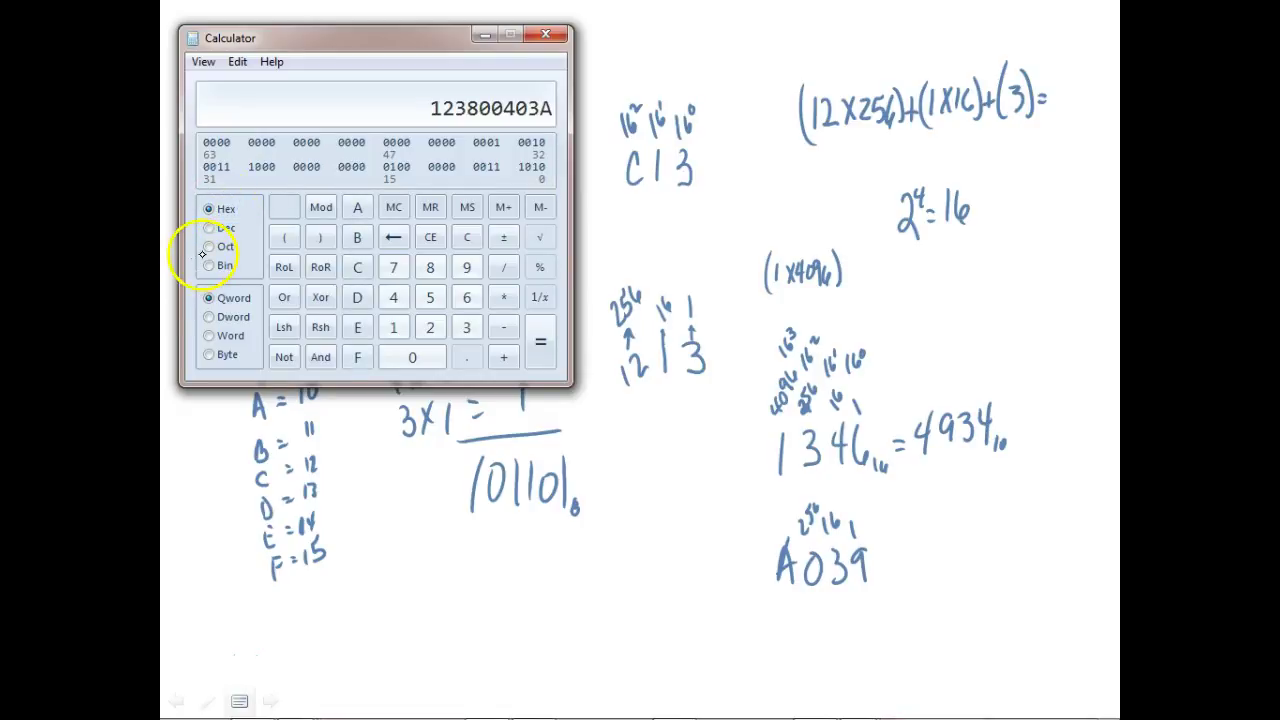
left_click(209, 247)
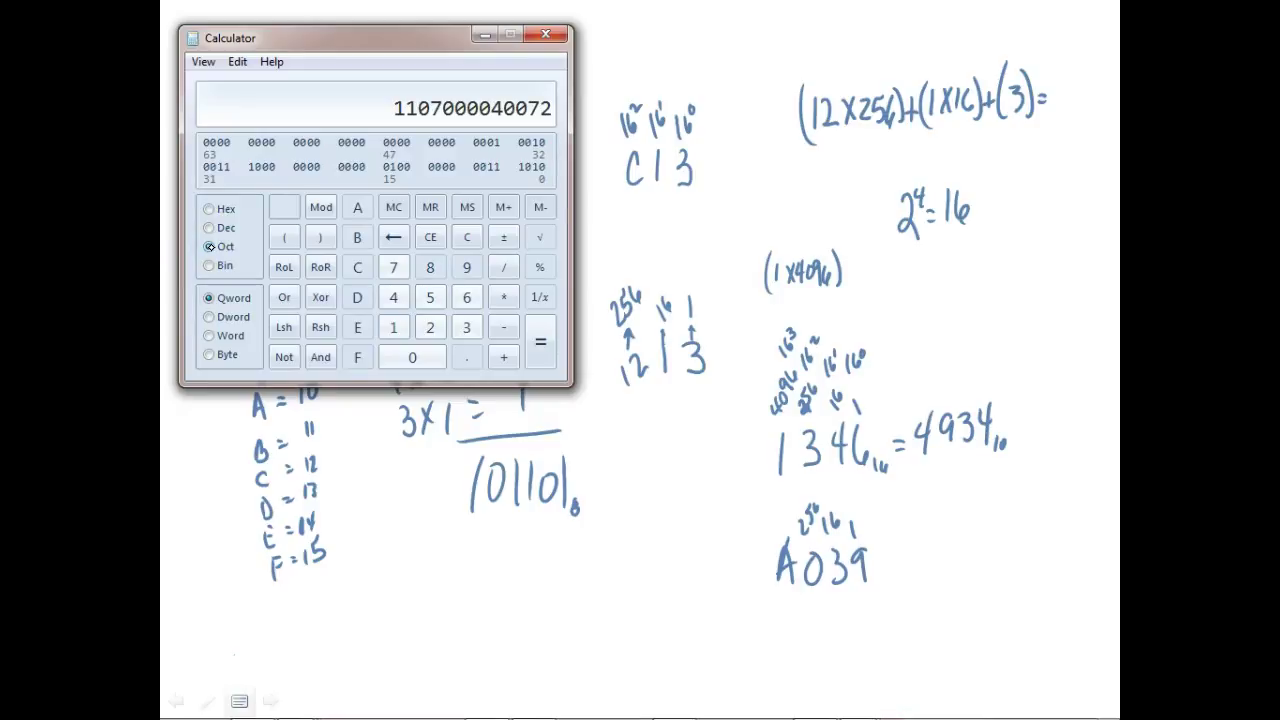
Dismiss the calculator and erase all handwritten ink on the slide
left_click(533, 40)
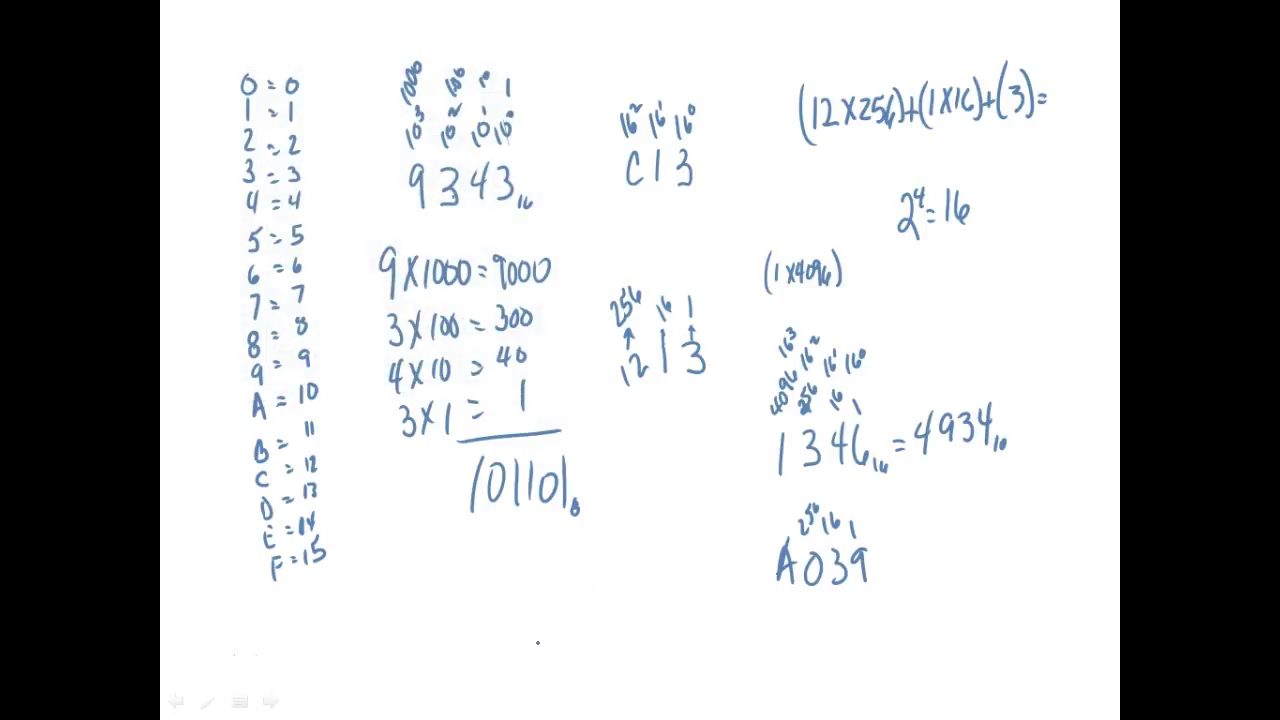
left_click(211, 704)
left_click(207, 703)
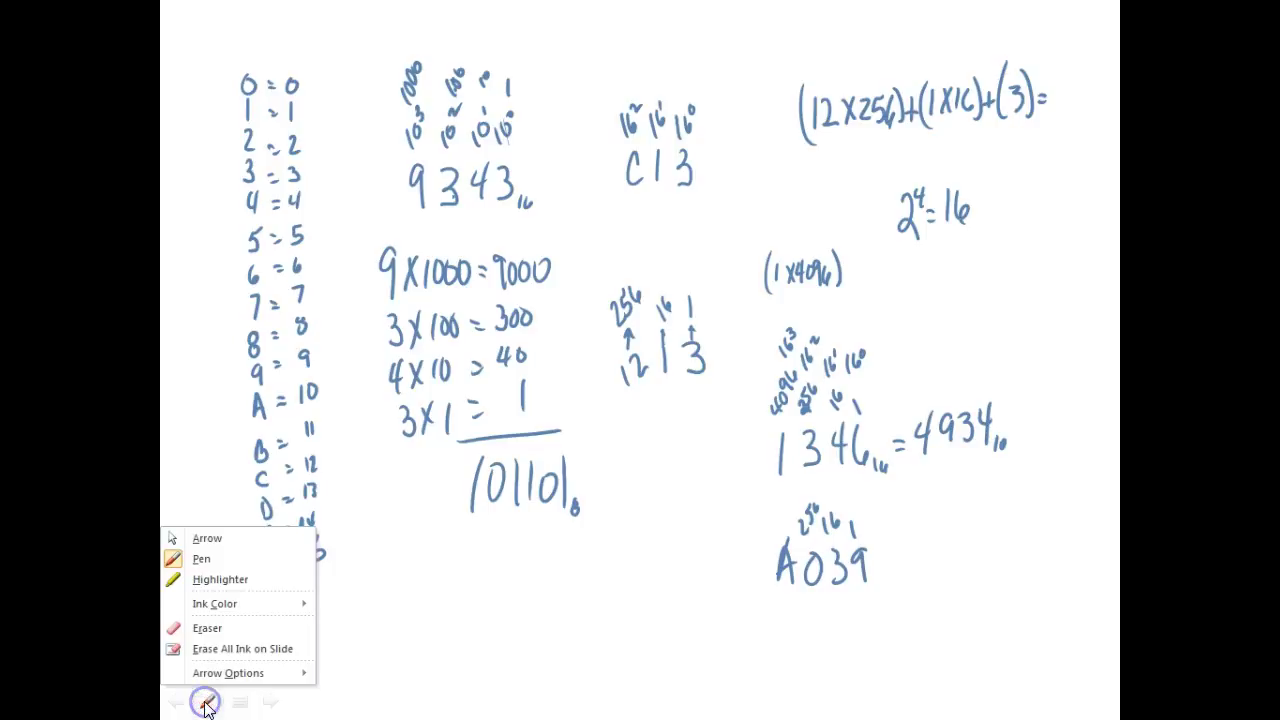
left_click(259, 628)
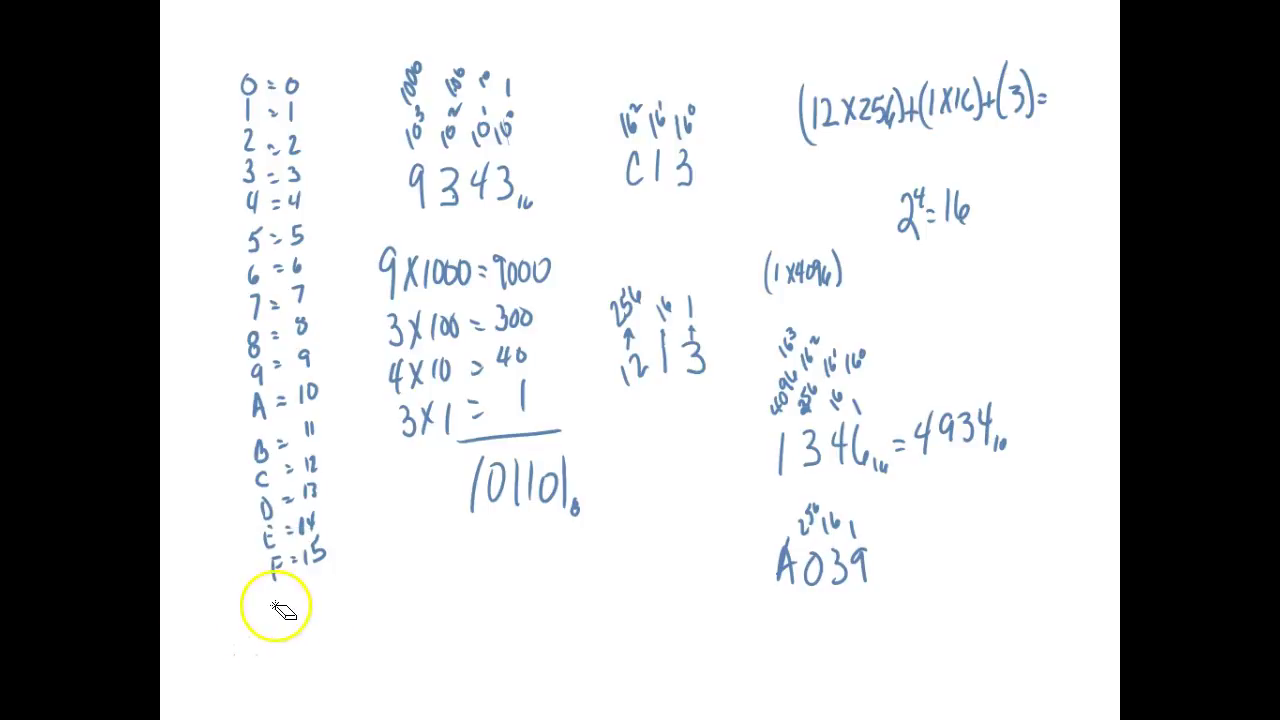
left_click(205, 704)
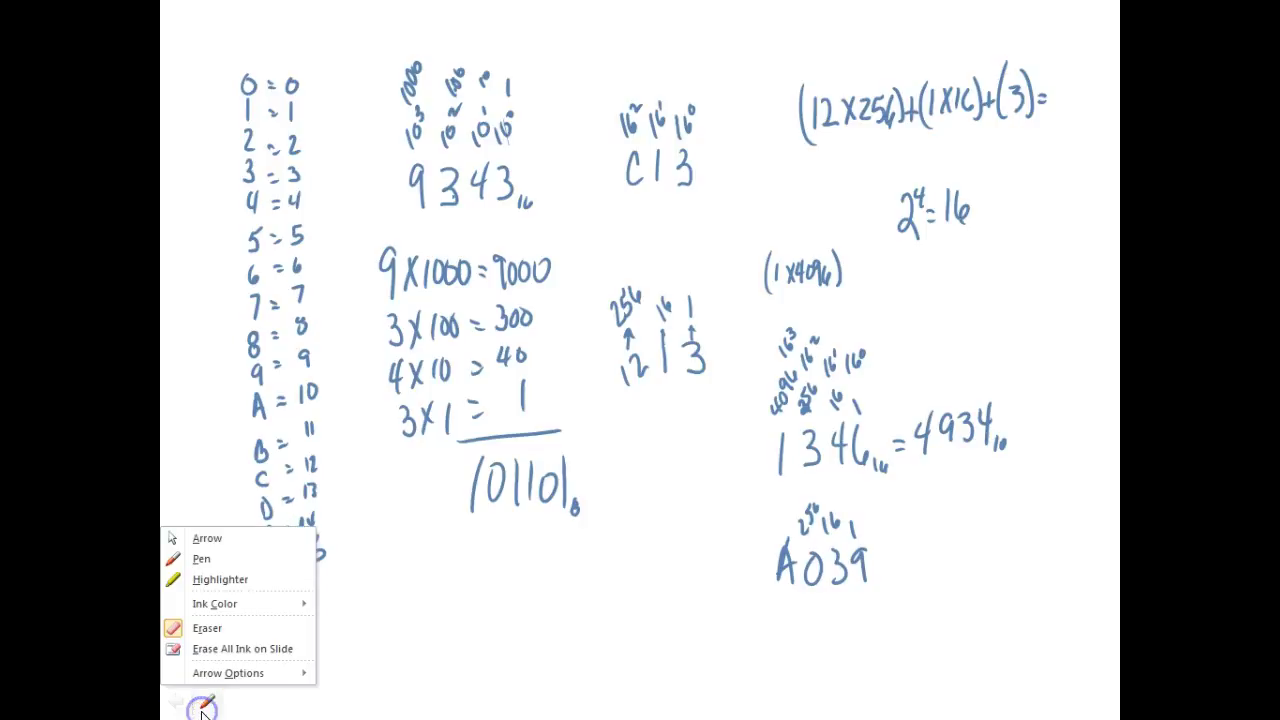
mouse_move(259, 607)
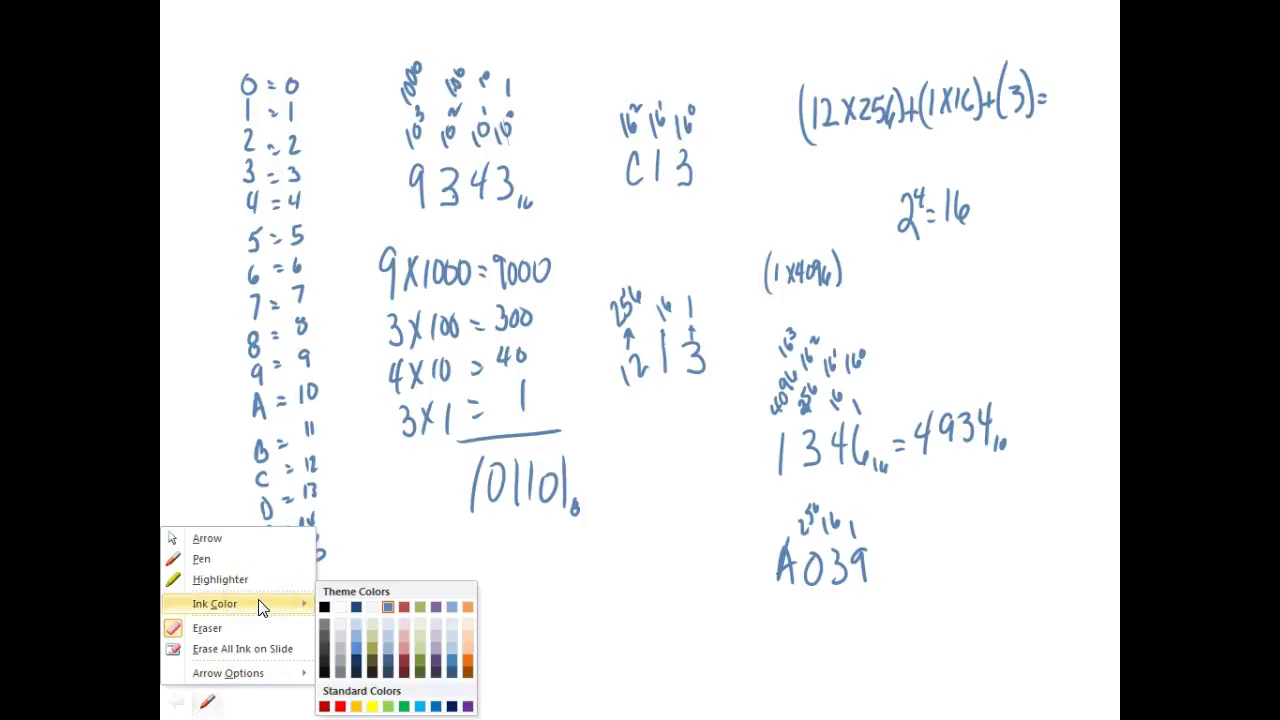
left_click(268, 649)
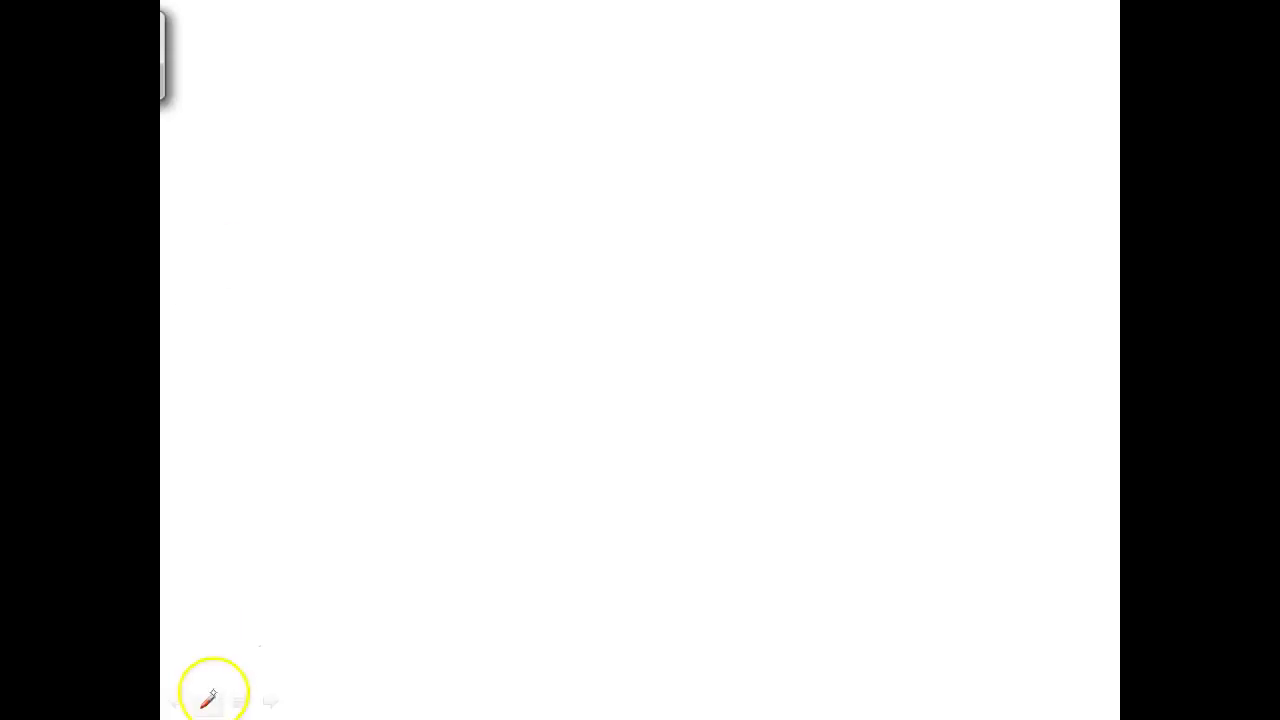
Set the pen's ink color to black and write 0000 = 0 with the place values 8, 4, 2, 1 above the digits
left_click(211, 703)
mouse_move(229, 603)
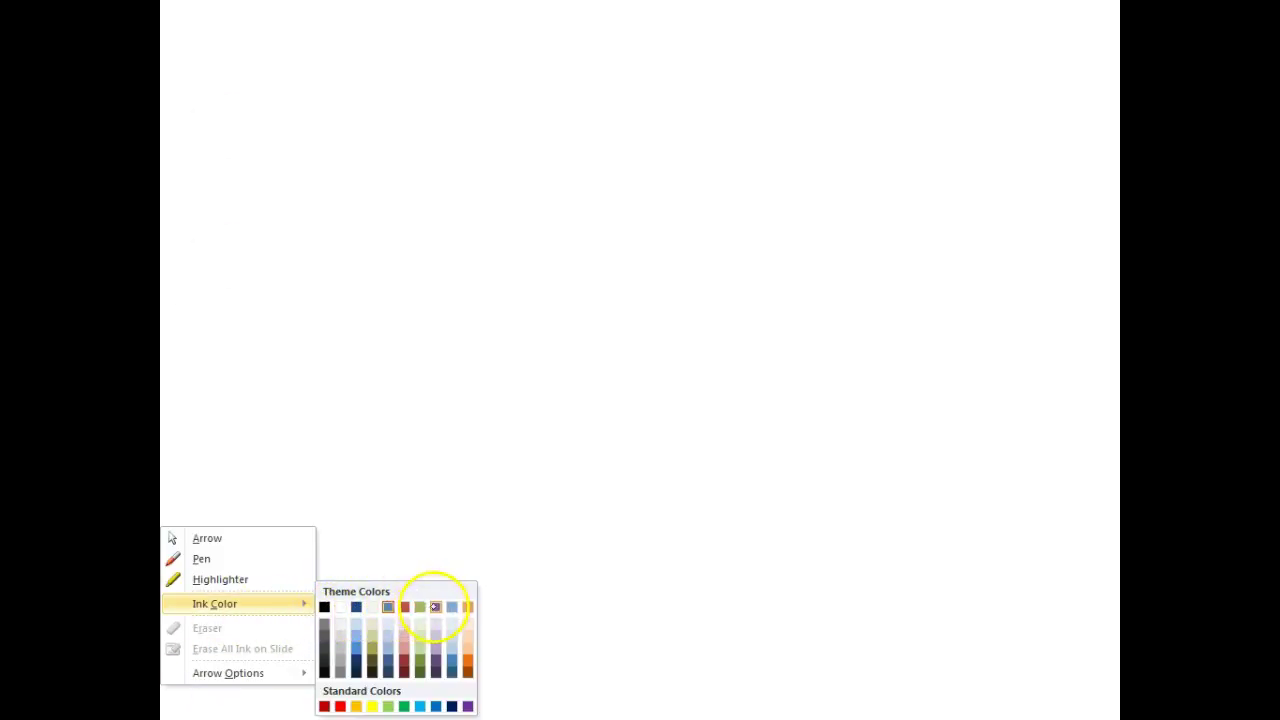
left_click(326, 606)
mouse_move(257, 62)
left_mouse_down()
mouse_move(263, 80)
mouse_move(286, 60)
mouse_move(348, 74)
mouse_move(377, 42)
left_mouse_up()
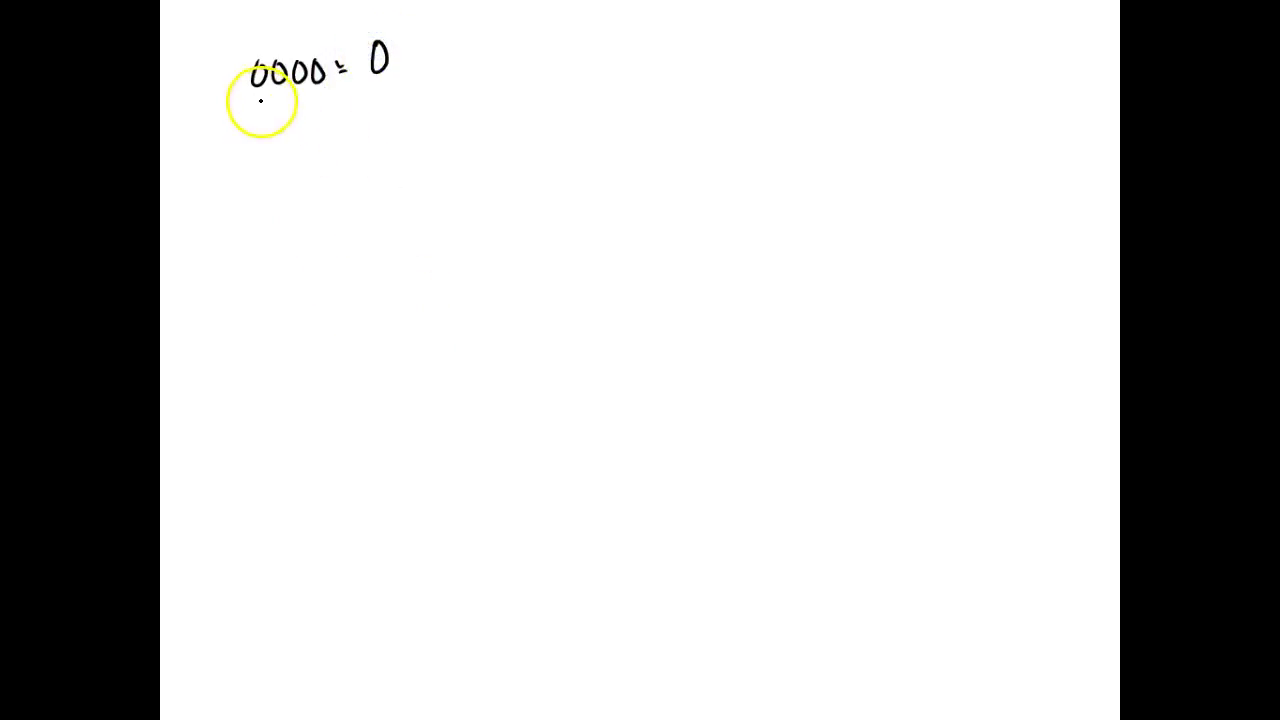
left_click_drag(314, 29, 262, 40)
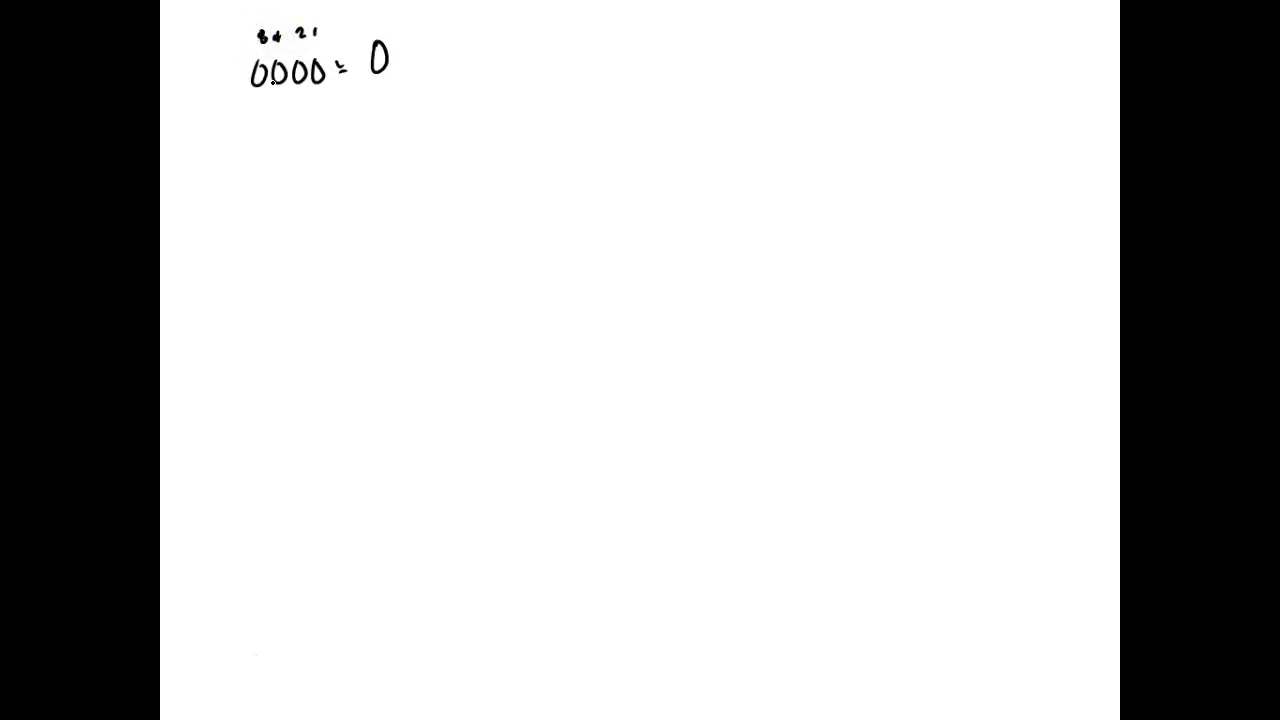
Write the rows 0001 = 1, 0010 = 2 and 0011 = 3 beneath the 0000 row
mouse_move(260, 107)
left_mouse_down()
mouse_move(268, 120)
mouse_move(380, 112)
left_mouse_up()
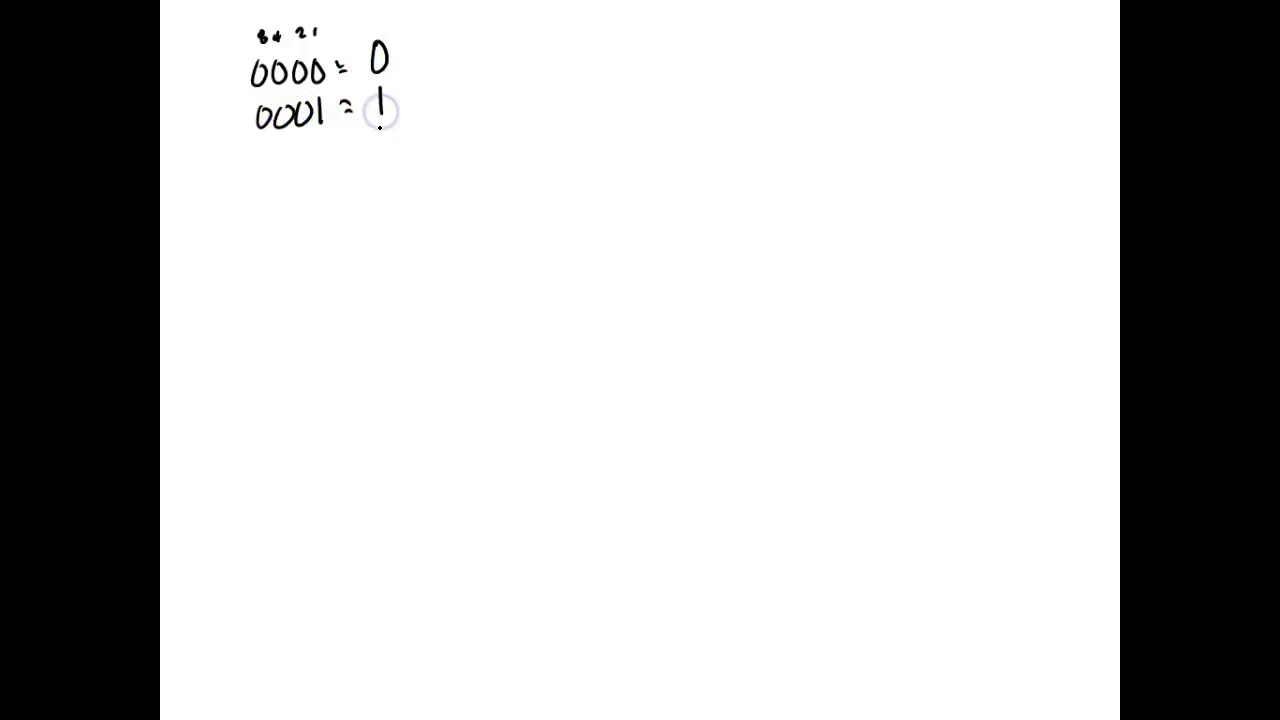
mouse_move(264, 142)
left_mouse_down()
mouse_move(288, 145)
mouse_move(291, 159)
mouse_move(354, 143)
left_mouse_up()
left_click_drag(345, 149, 392, 148)
mouse_move(262, 178)
left_mouse_down()
mouse_move(260, 197)
mouse_move(262, 178)
left_mouse_up()
left_click_drag(285, 176, 305, 195)
mouse_move(319, 176)
left_mouse_down()
mouse_move(319, 194)
mouse_move(356, 171)
left_mouse_up()
left_click_drag(346, 180, 380, 192)
Continue the binary table with the handwritten rows 0100 = 4 and 0101 = 5
left_click_drag(268, 212, 281, 227)
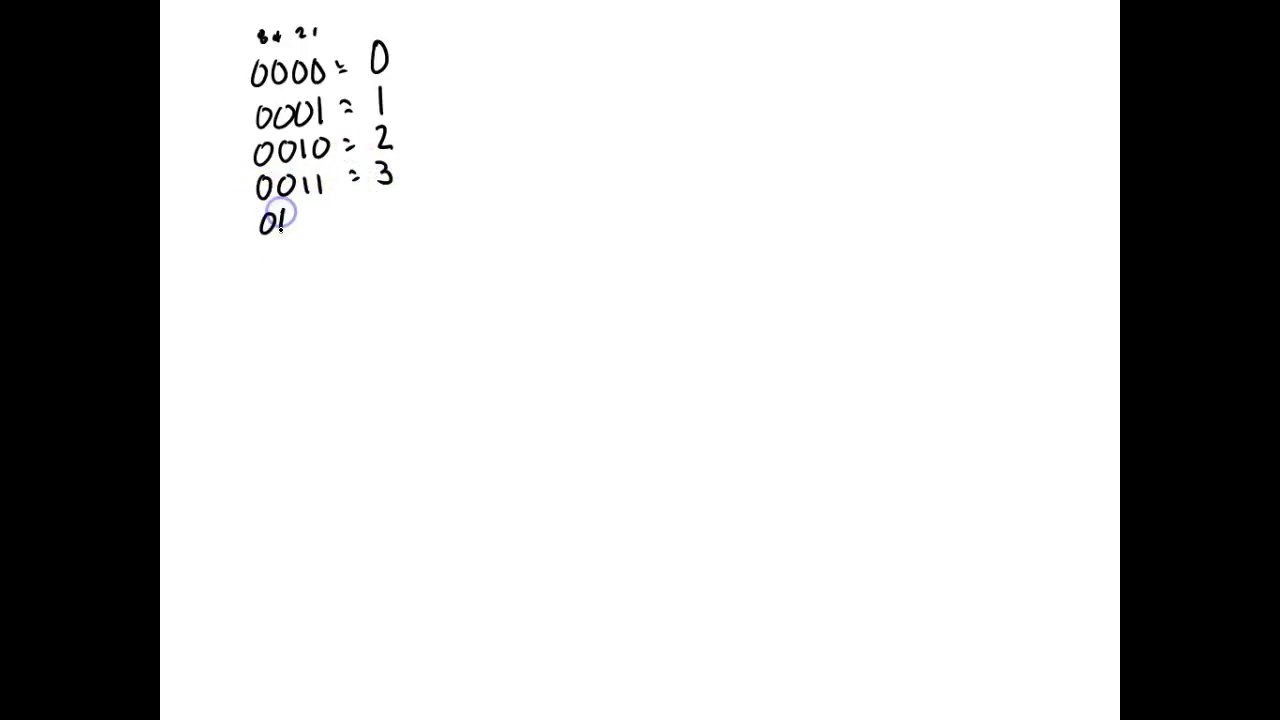
left_click_drag(384, 206, 386, 220)
mouse_move(268, 250)
left_mouse_down()
mouse_move(260, 269)
mouse_move(268, 251)
left_mouse_up()
left_click_drag(283, 255, 284, 270)
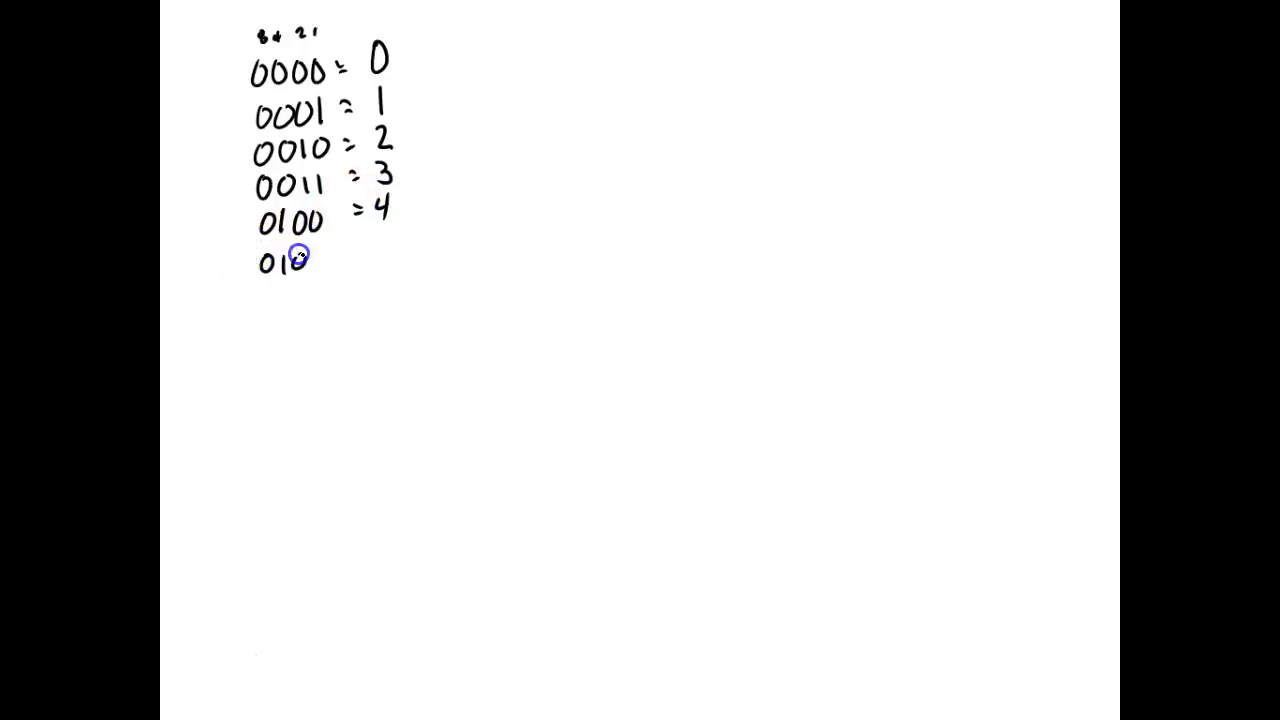
left_click_drag(398, 232, 386, 254)
Add the handwritten rows 0110 = 6 and 0111 = 7 beneath the 0101 row
left_click_drag(262, 289, 390, 289)
left_click_drag(269, 337, 292, 347)
left_click_drag(306, 330, 306, 347)
mouse_move(320, 330)
left_mouse_down()
mouse_move(321, 347)
mouse_move(370, 334)
left_mouse_up()
left_click_drag(360, 342, 394, 348)
left_click_drag(268, 368, 266, 381)
left_click(206, 702)
left_click(215, 623)
left_click(275, 378)
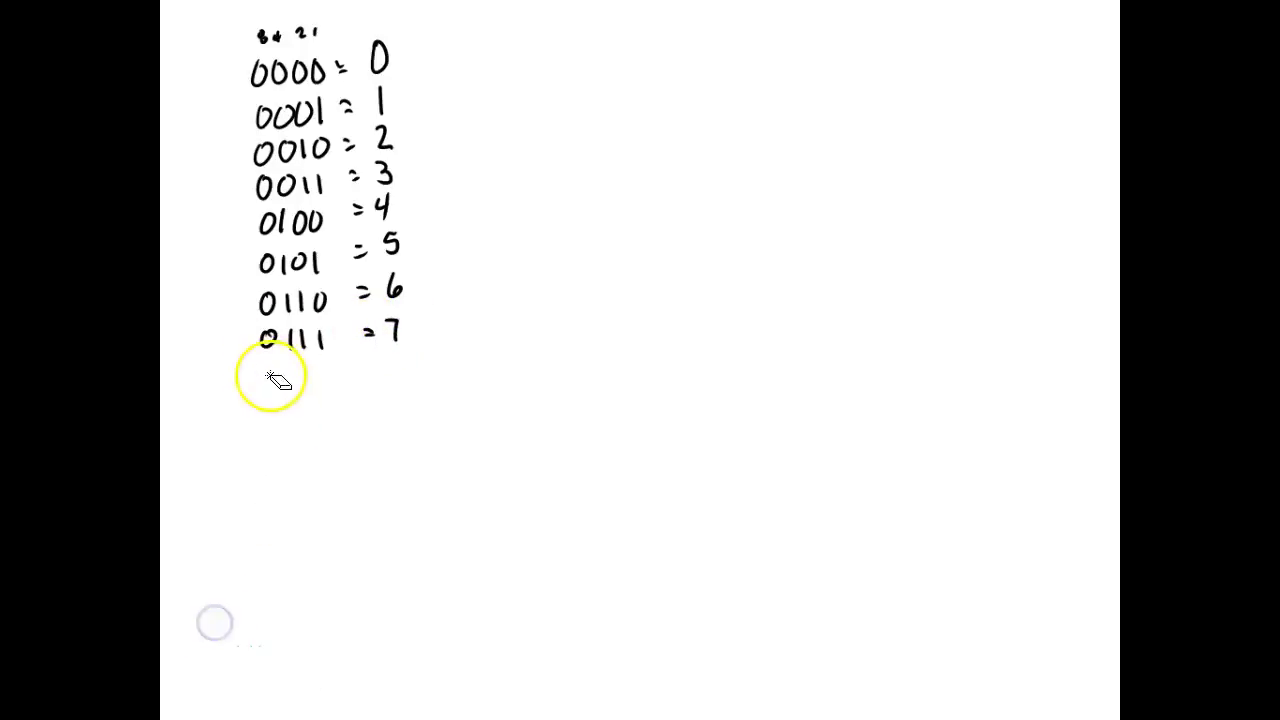
Switch from the eraser back to black ink and write the row 1000 = 8 beneath 0111 = 7
left_click(208, 697)
mouse_move(212, 605)
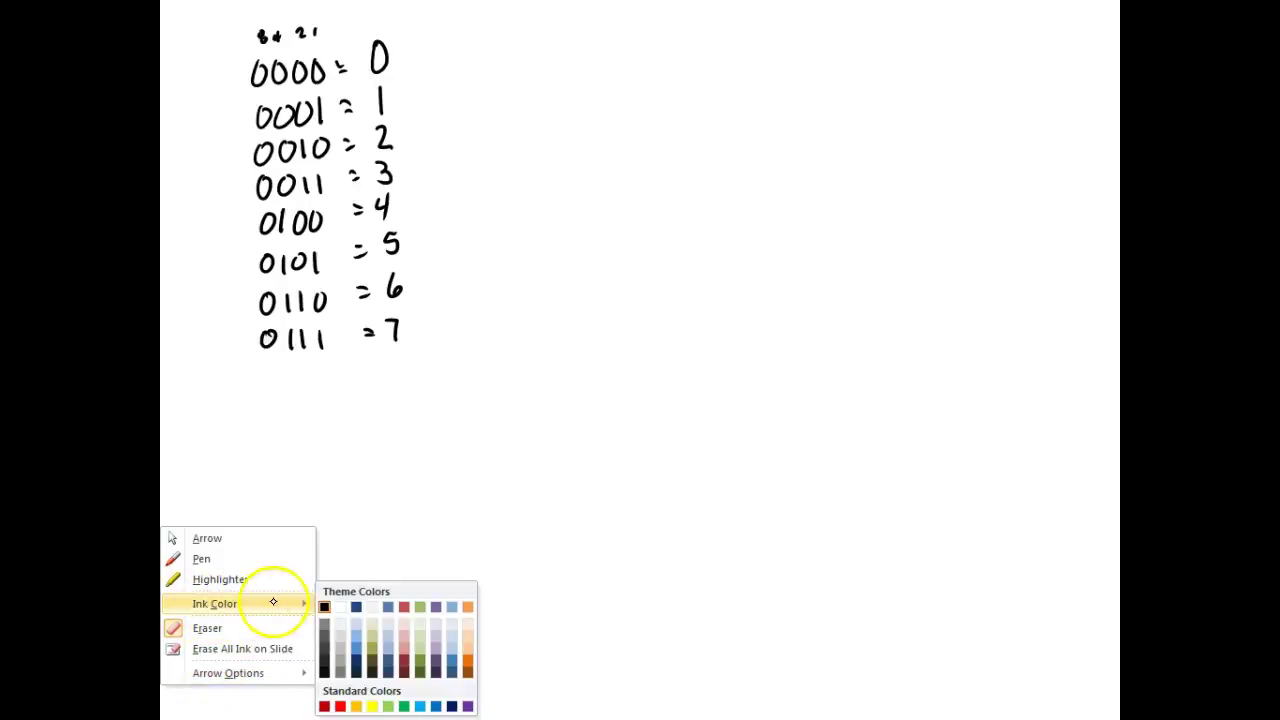
left_click(323, 606)
mouse_move(268, 372)
left_mouse_down()
mouse_move(267, 394)
mouse_move(304, 380)
left_mouse_up()
left_click_drag(322, 368, 373, 364)
left_click_drag(362, 375, 396, 357)
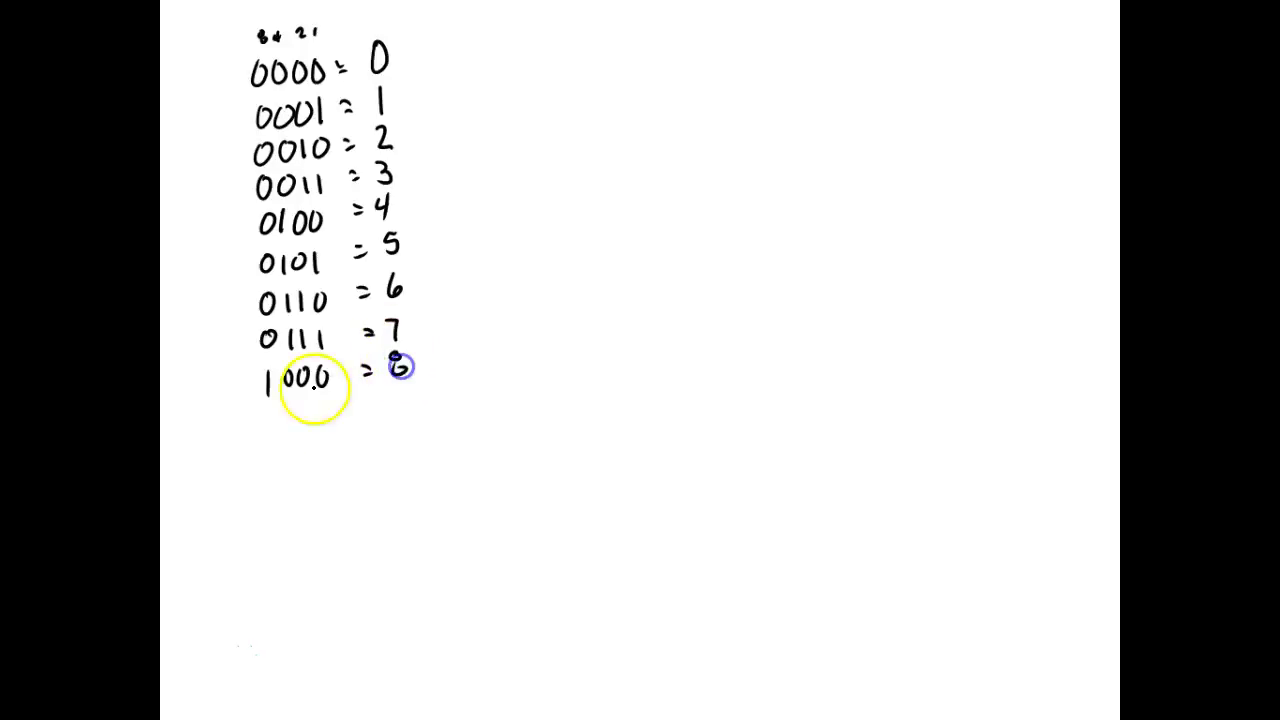